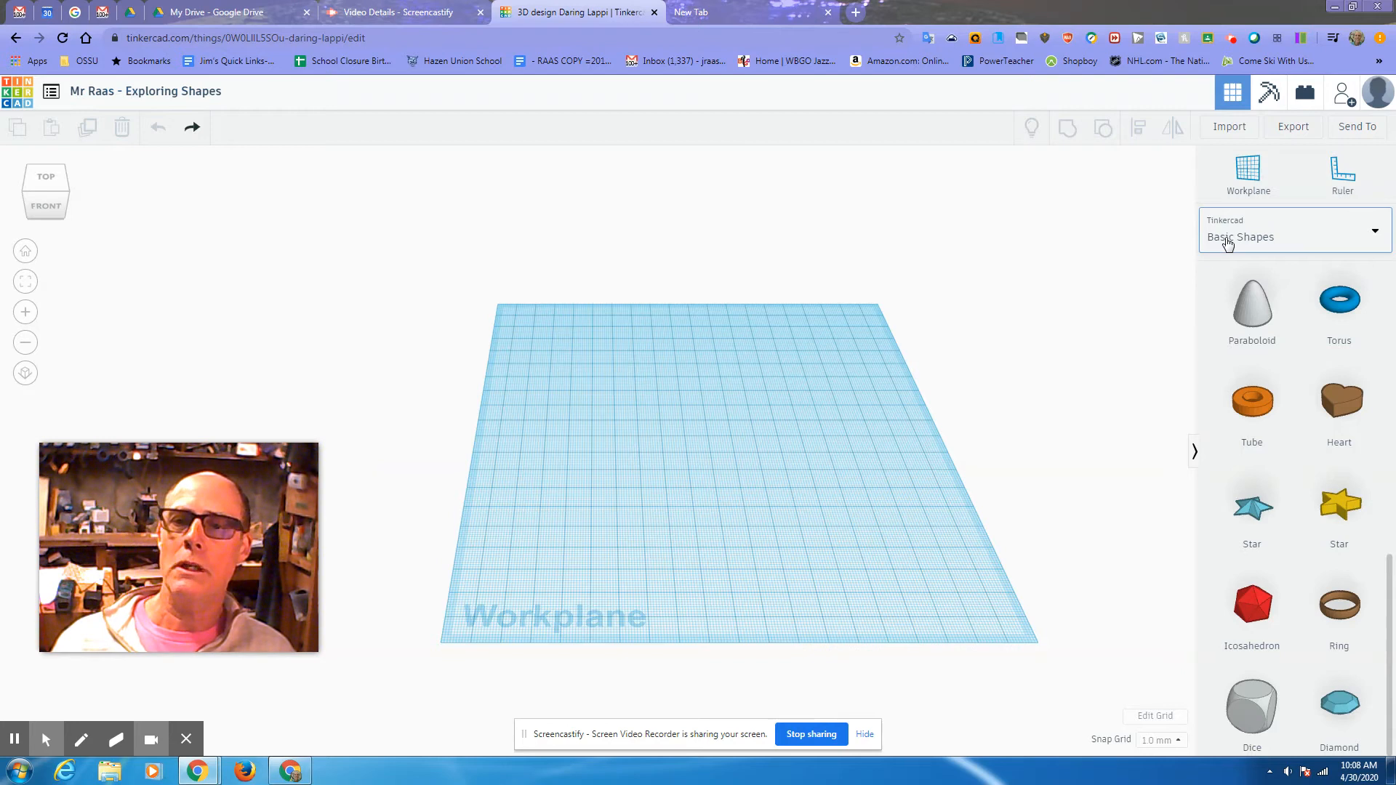
Step: Switch the library to Basic Shapes and drop an orange cylinder near the workplane's back-left corner
click(1370, 238)
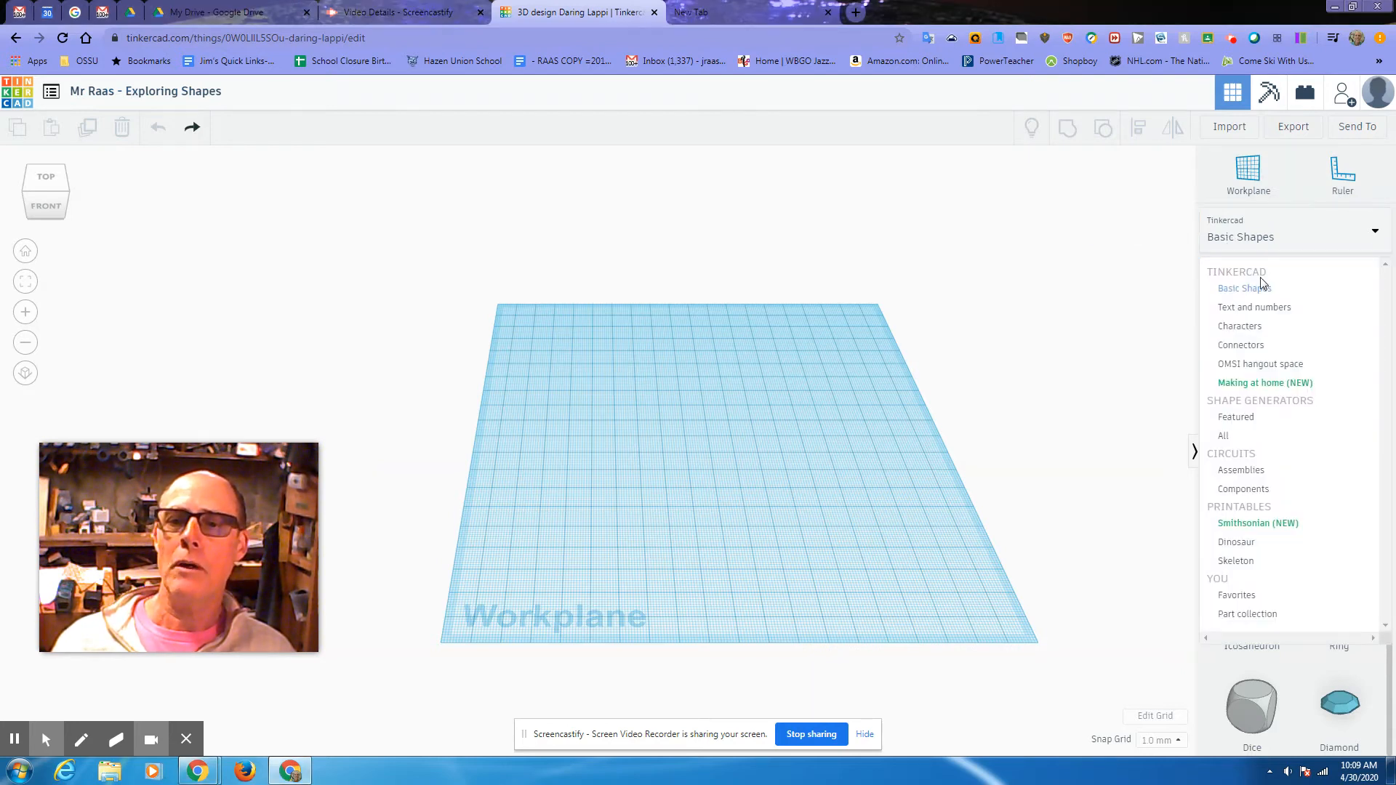
click(1263, 288)
scroll(1318, 408, up, 5)
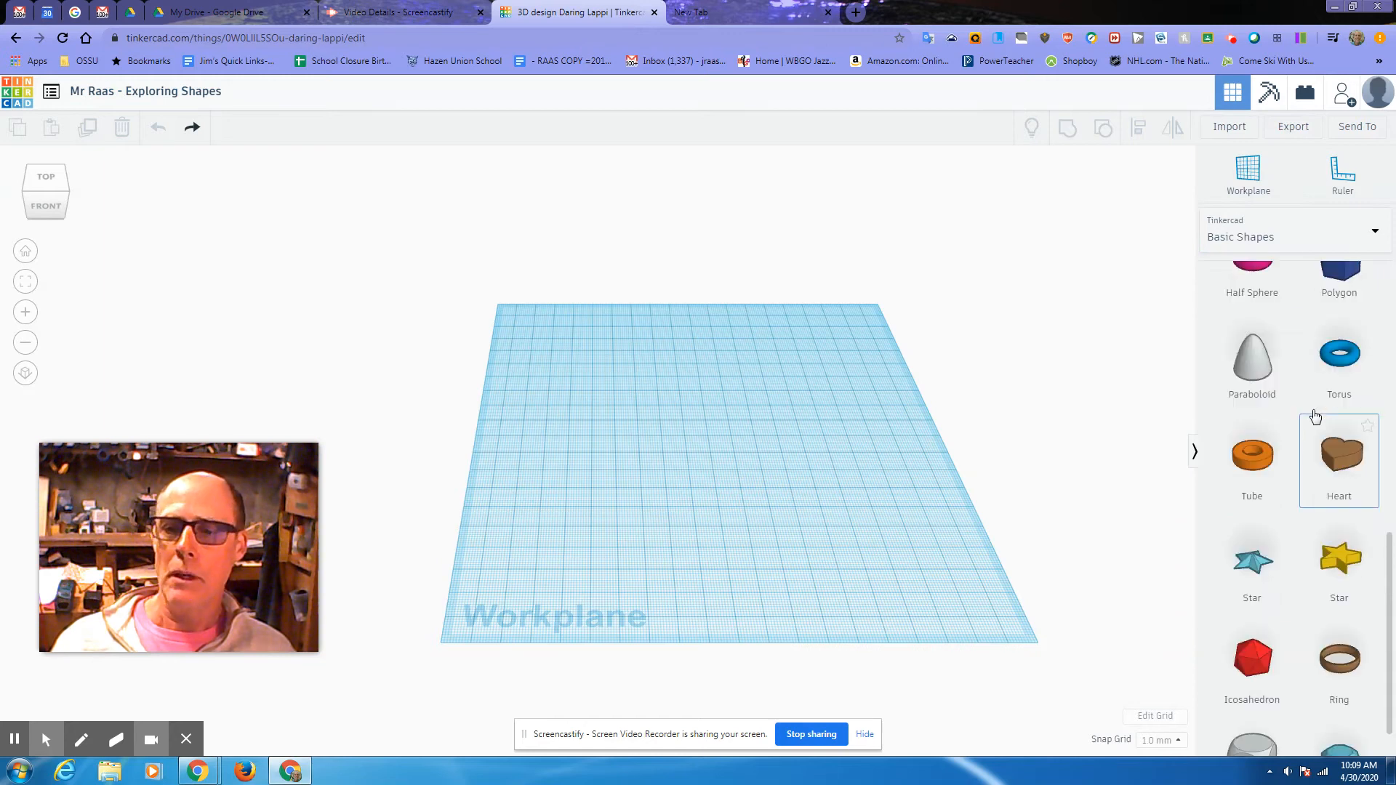
scroll(1315, 416, up, 5)
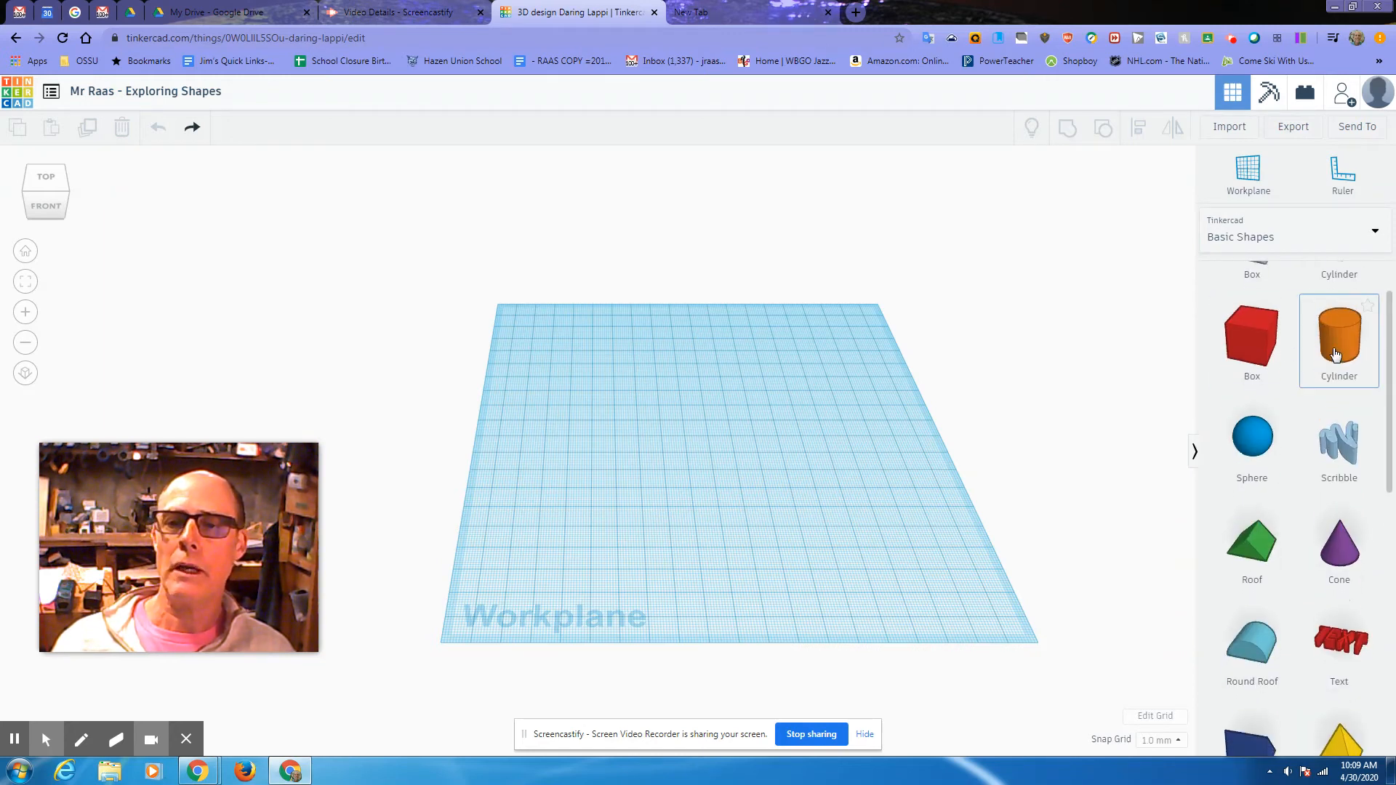
click(1269, 367)
click(571, 349)
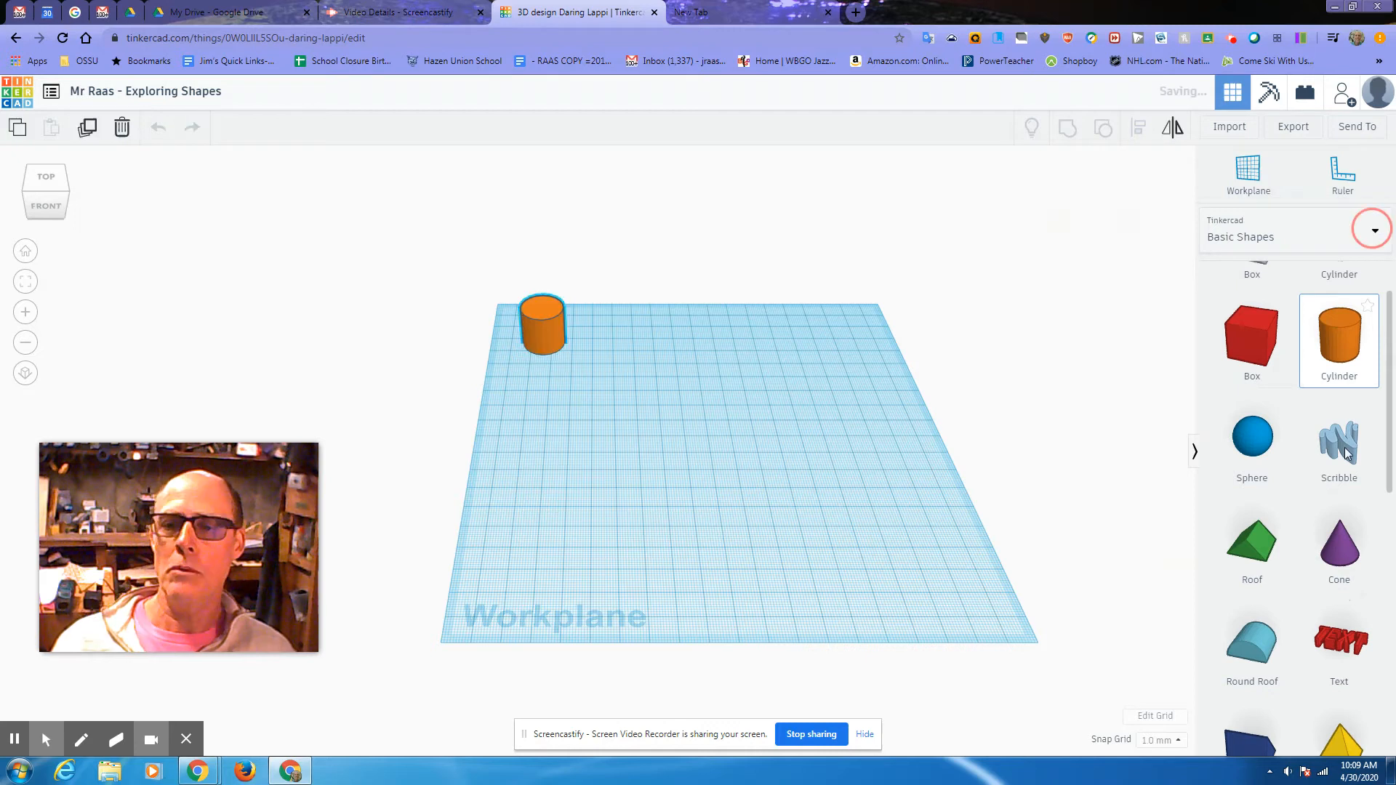
Step: Draw a closed freehand loop with Scribble and finish it as a 3D wall shape
click(1375, 234)
mouse_move(1357, 510)
mouse_down()
mouse_move(931, 503)
mouse_move(643, 470)
mouse_up()
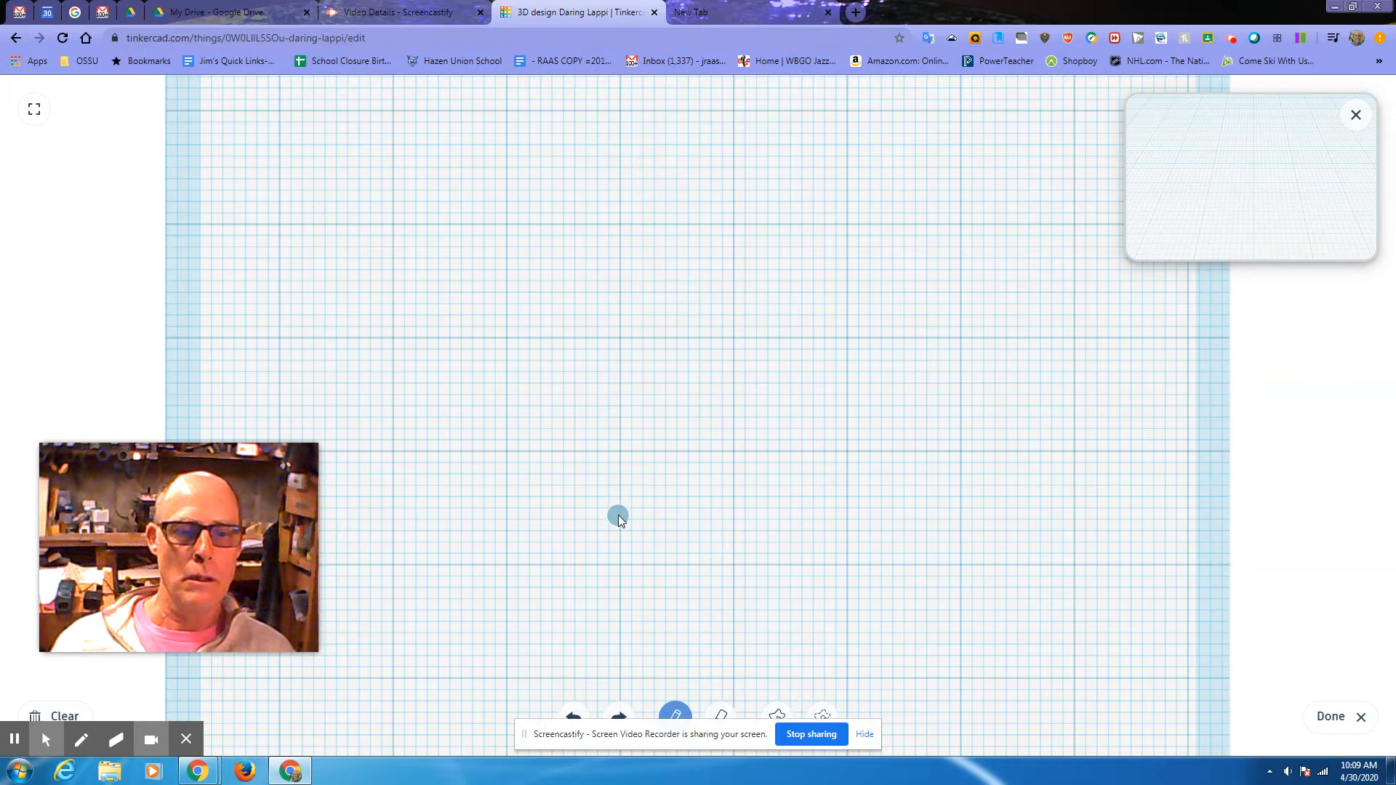
mouse_move(617, 515)
mouse_down()
mouse_move(723, 514)
mouse_move(775, 494)
mouse_move(745, 417)
mouse_move(861, 382)
mouse_up()
mouse_move(925, 349)
mouse_down()
mouse_move(949, 263)
mouse_move(845, 161)
mouse_move(697, 149)
mouse_move(574, 274)
mouse_move(487, 294)
mouse_move(575, 435)
mouse_move(438, 435)
mouse_move(462, 505)
mouse_move(634, 515)
mouse_up()
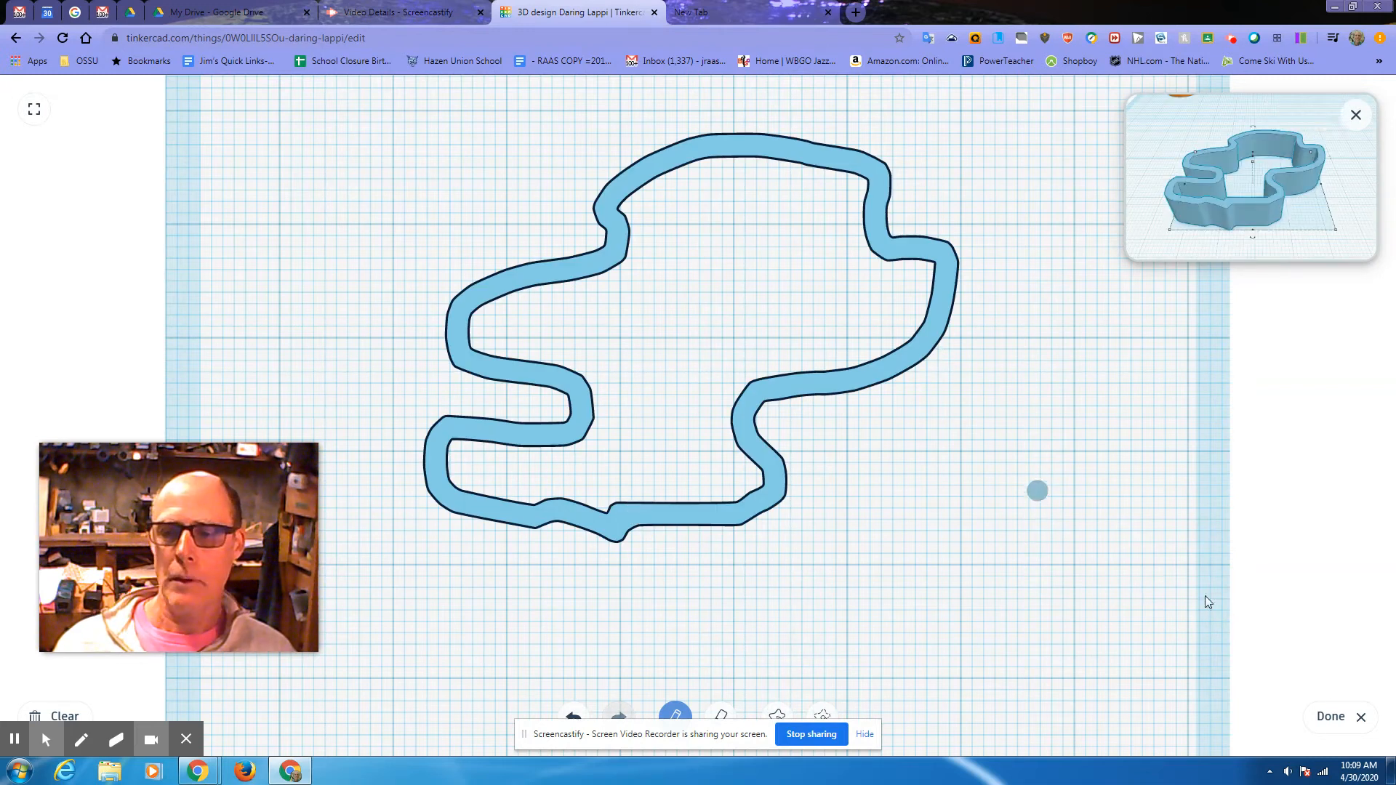
click(1333, 718)
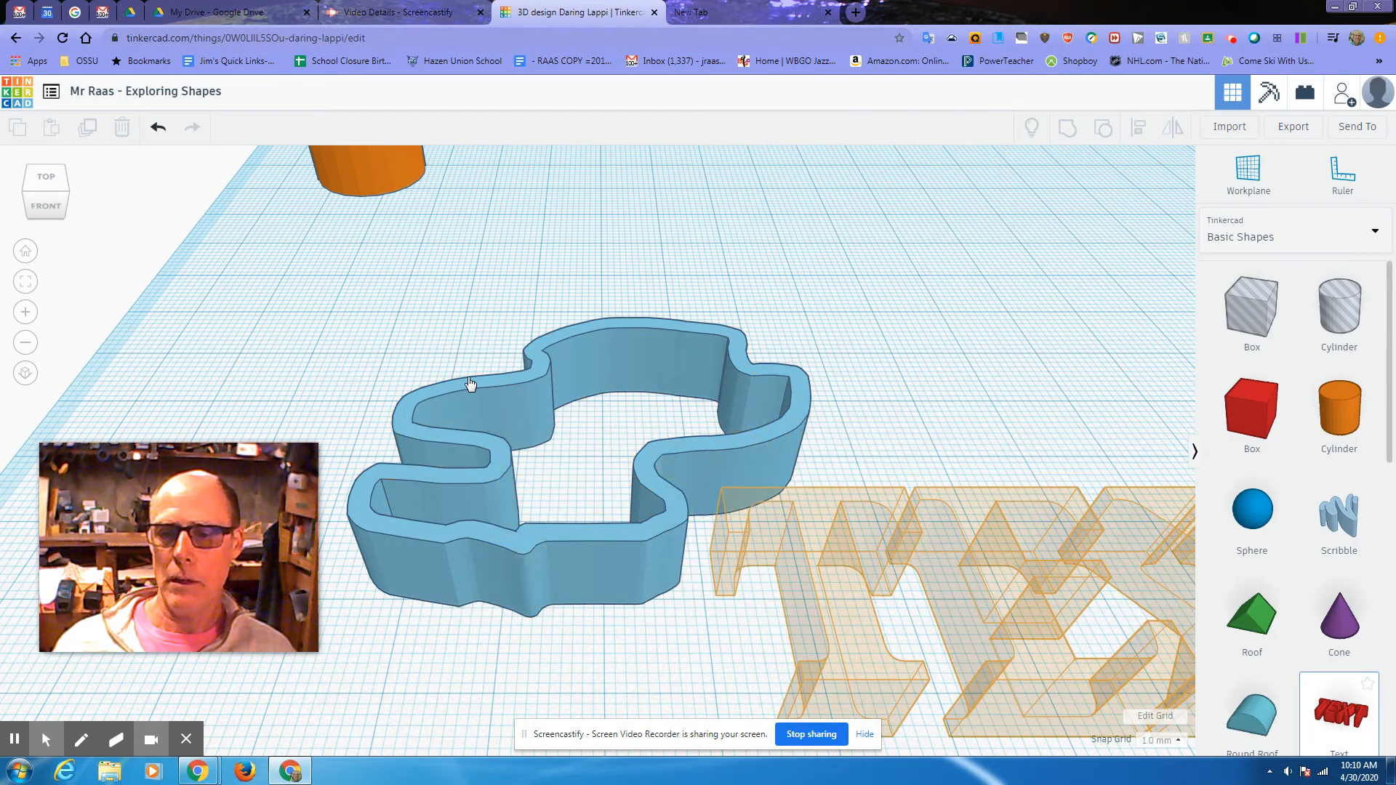
Step: Stretch the blue scribble wall taller beside the cylinder, then drop a text shape onto the workplane
key(Escape)
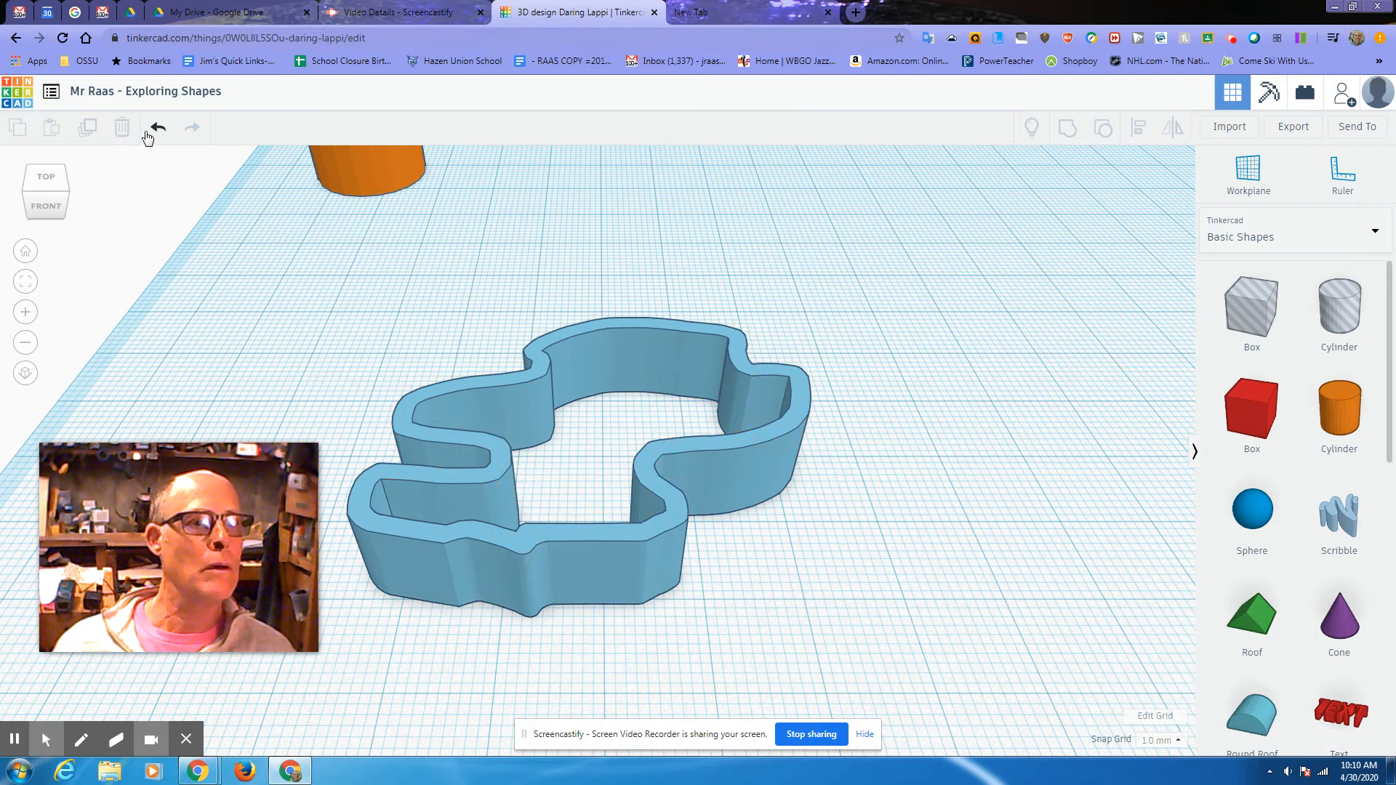
click(603, 462)
click(670, 524)
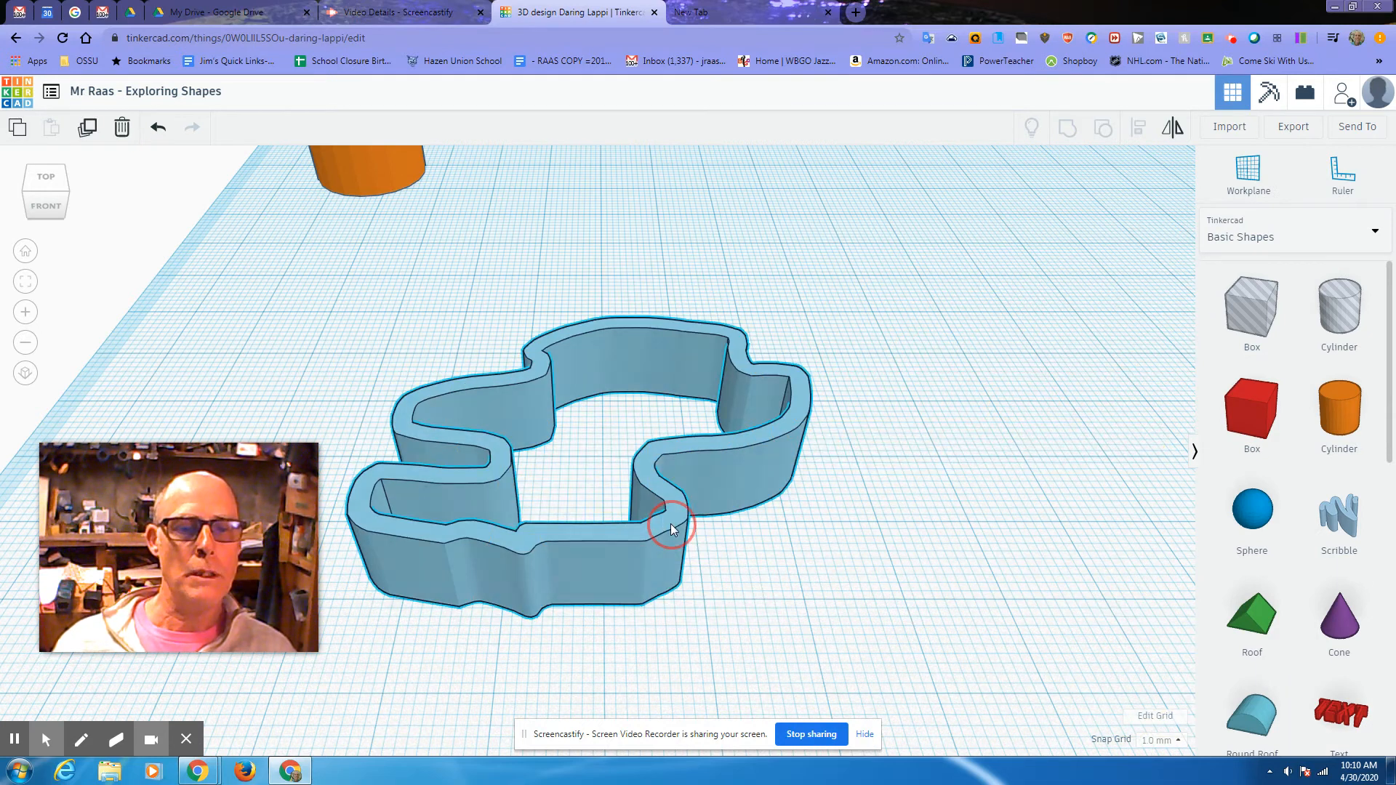
mouse_move(598, 393)
mouse_down()
mouse_move(585, 275)
mouse_move(612, 273)
mouse_up()
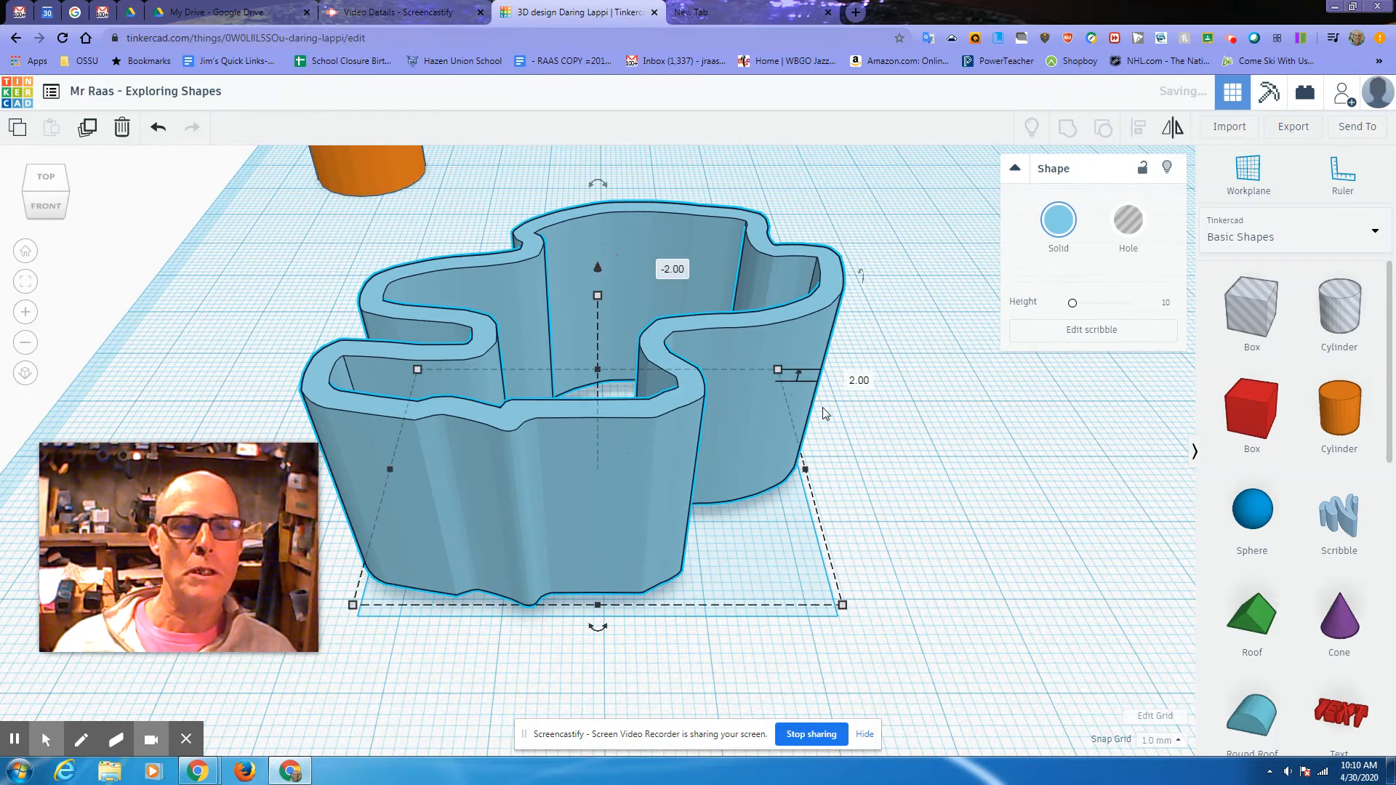
mouse_move(823, 491)
right_down()
mouse_move(818, 442)
mouse_move(805, 461)
mouse_move(813, 580)
mouse_move(736, 414)
mouse_move(750, 436)
mouse_move(817, 455)
right_up()
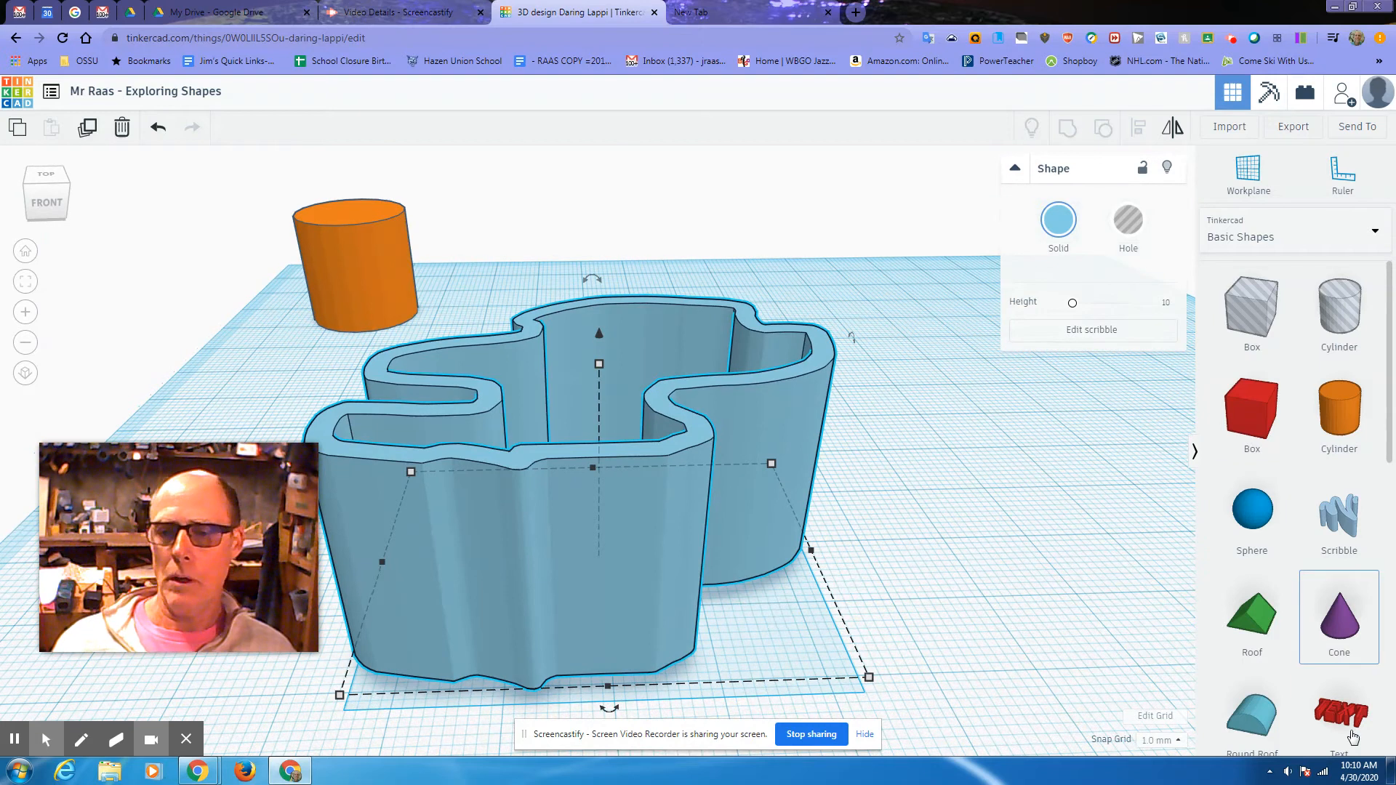
scroll(939, 574, down, 5)
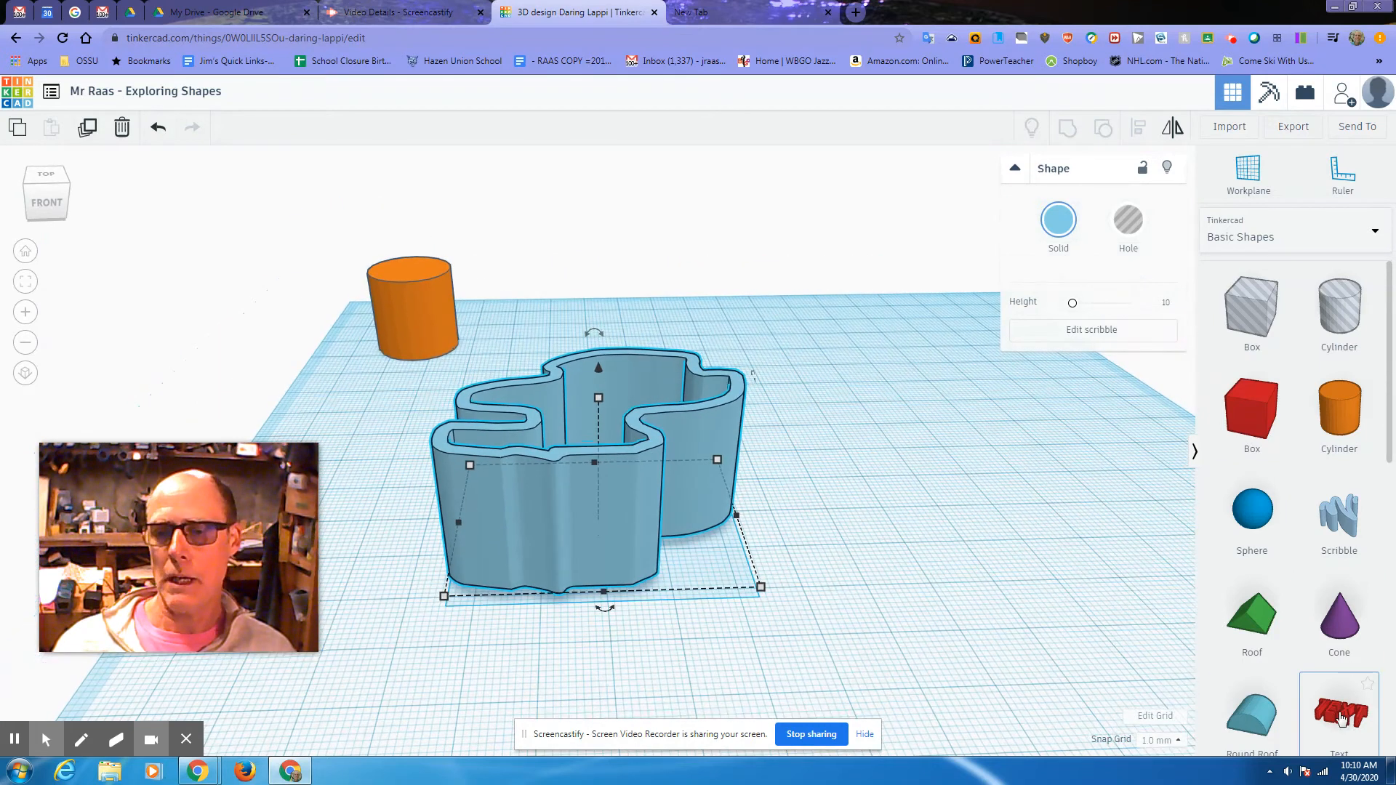
drag(1331, 706, 915, 397)
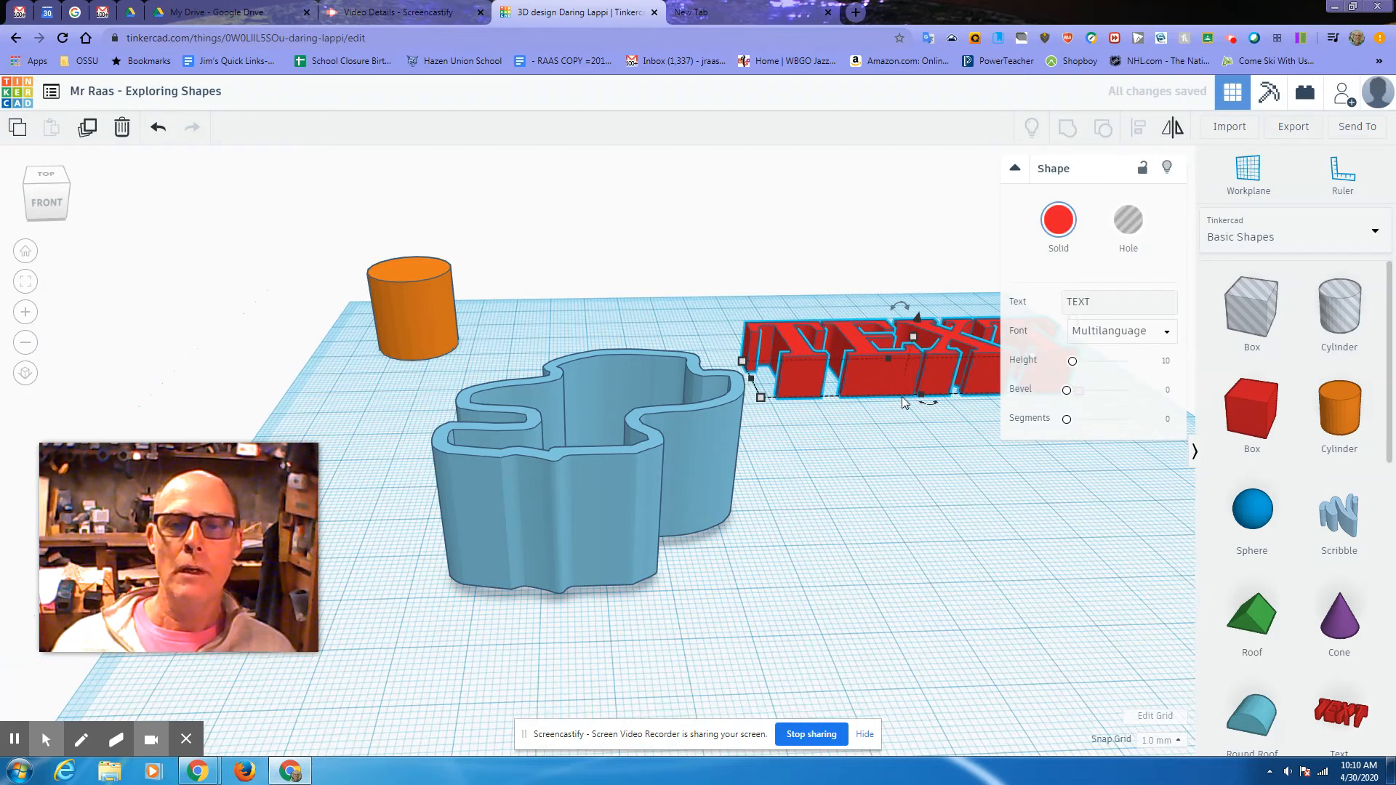
Step: Change the text to 'RAAS' in the Multilanguage font and move it behind the blue wall
click(1094, 300)
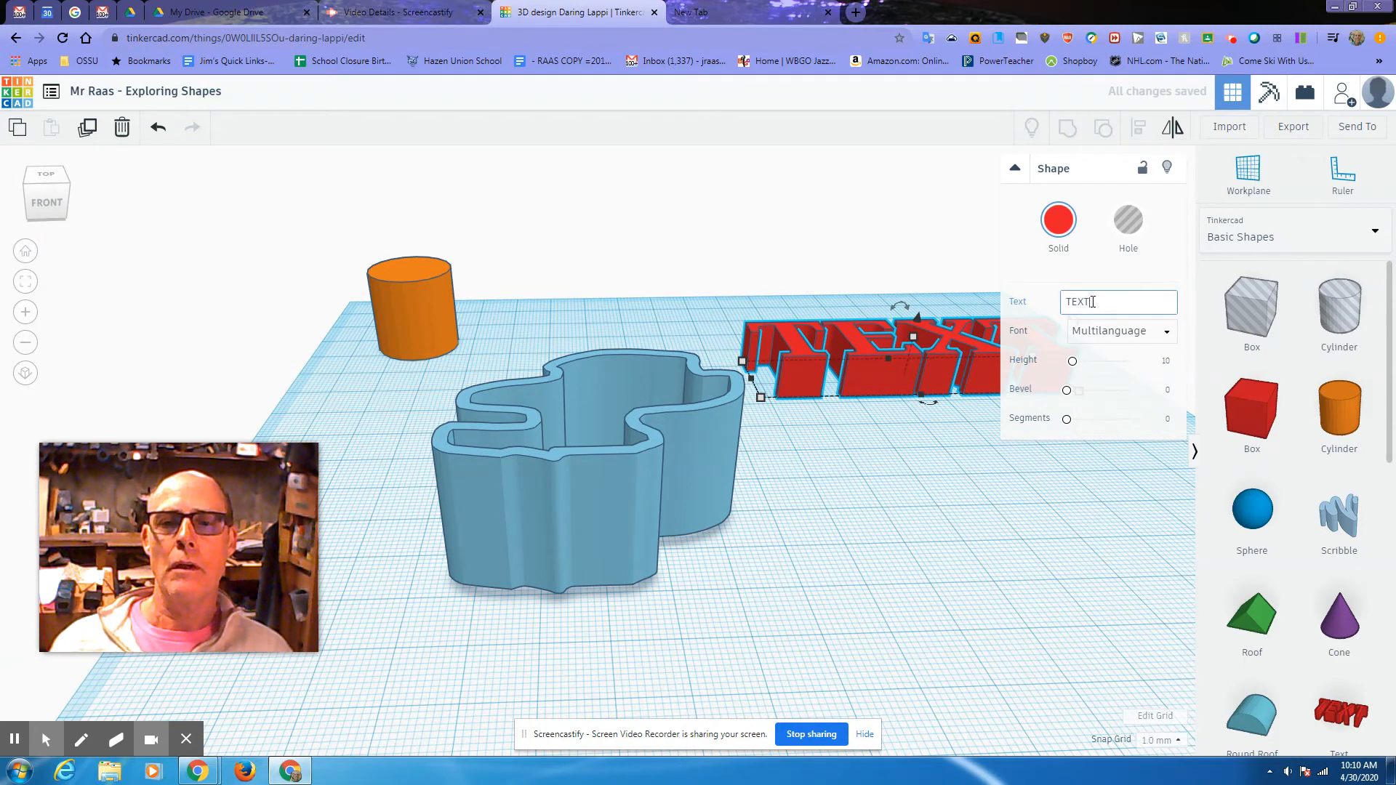
key(BackSpace)
key(BackSpace)
key(BackSpace)
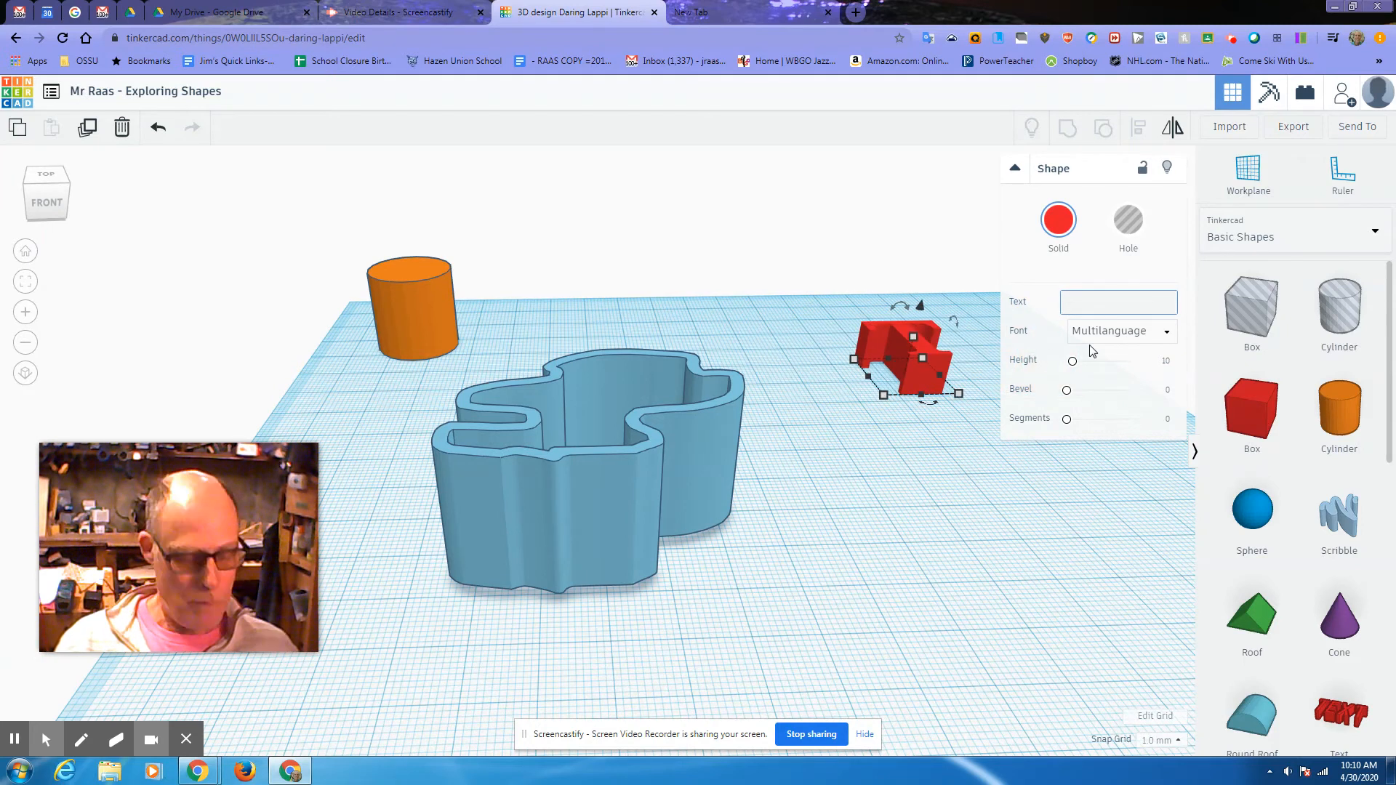
text(R)
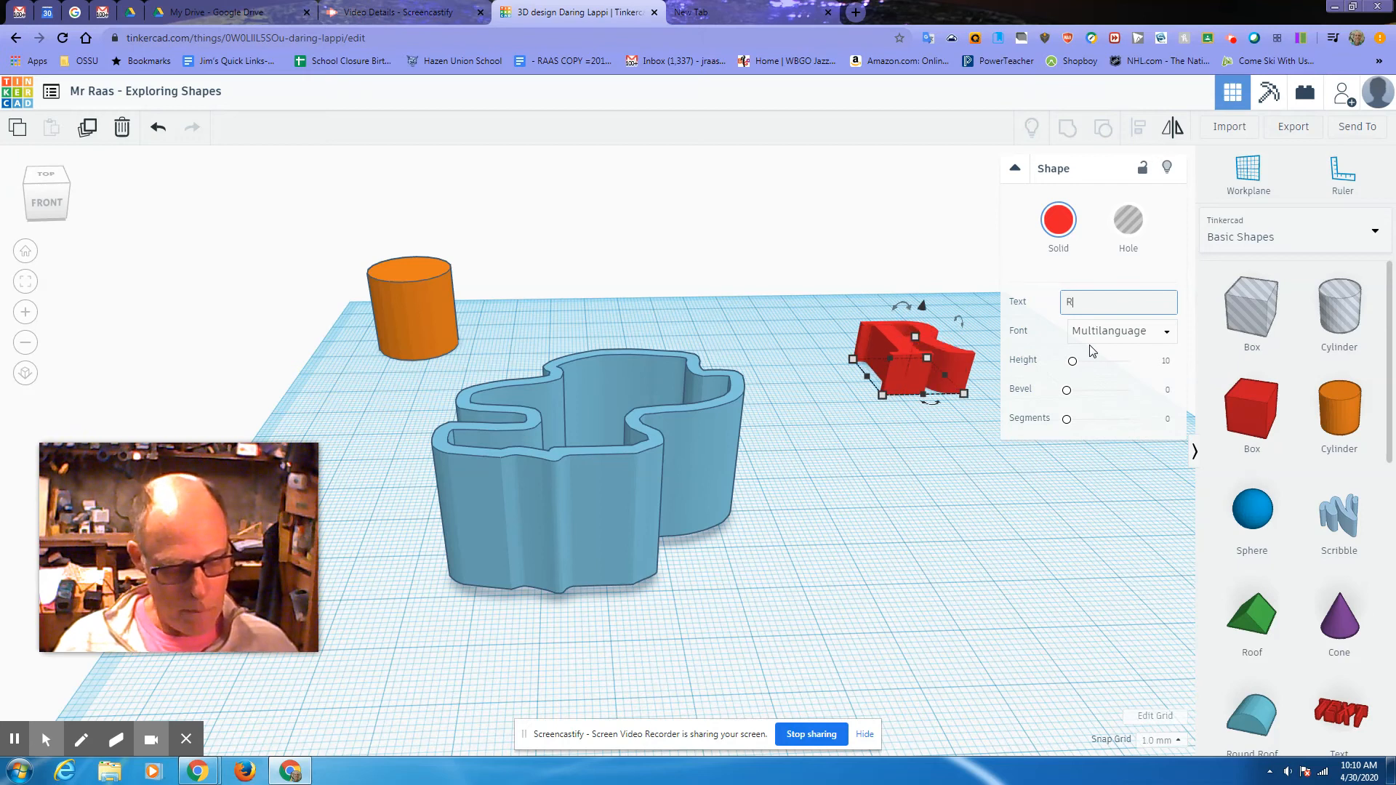
text(AAS)
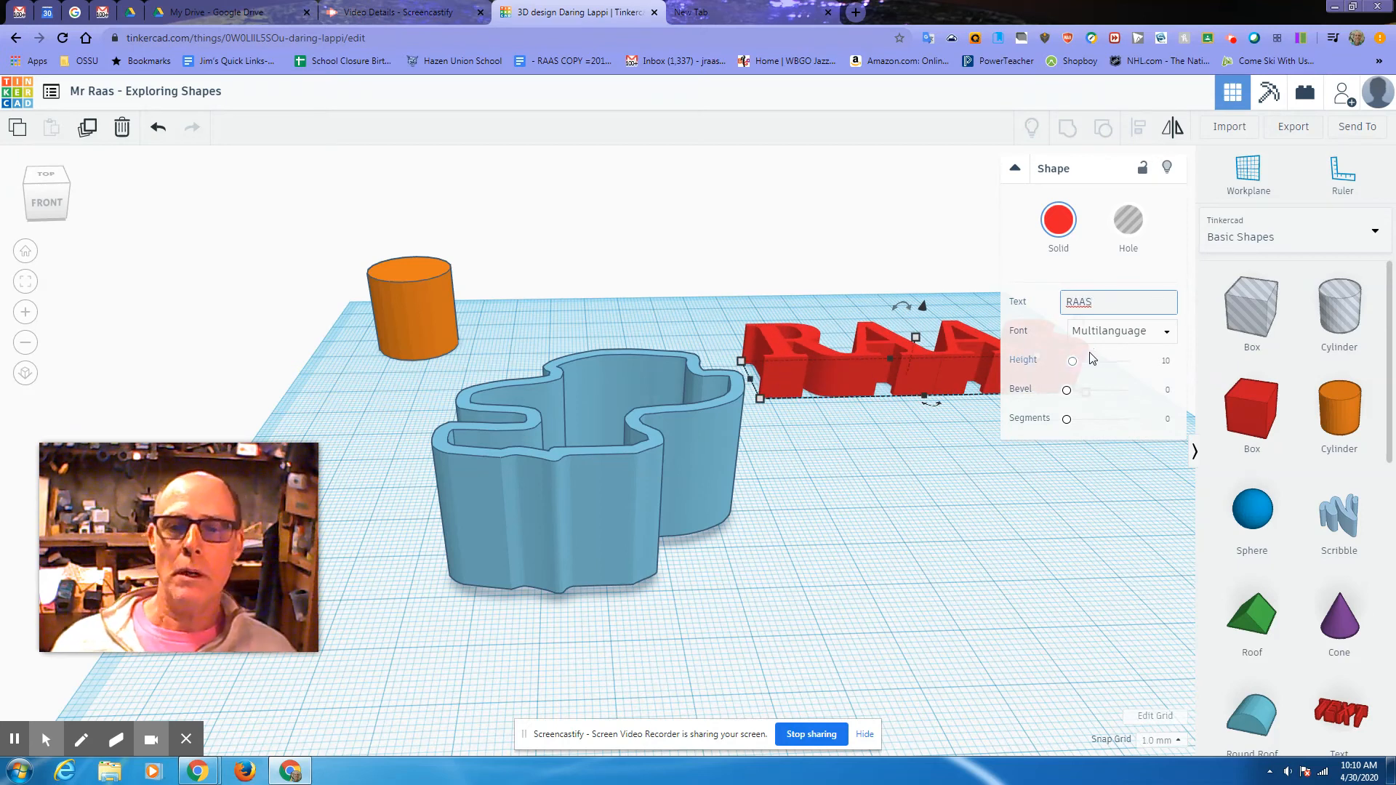
click(1162, 334)
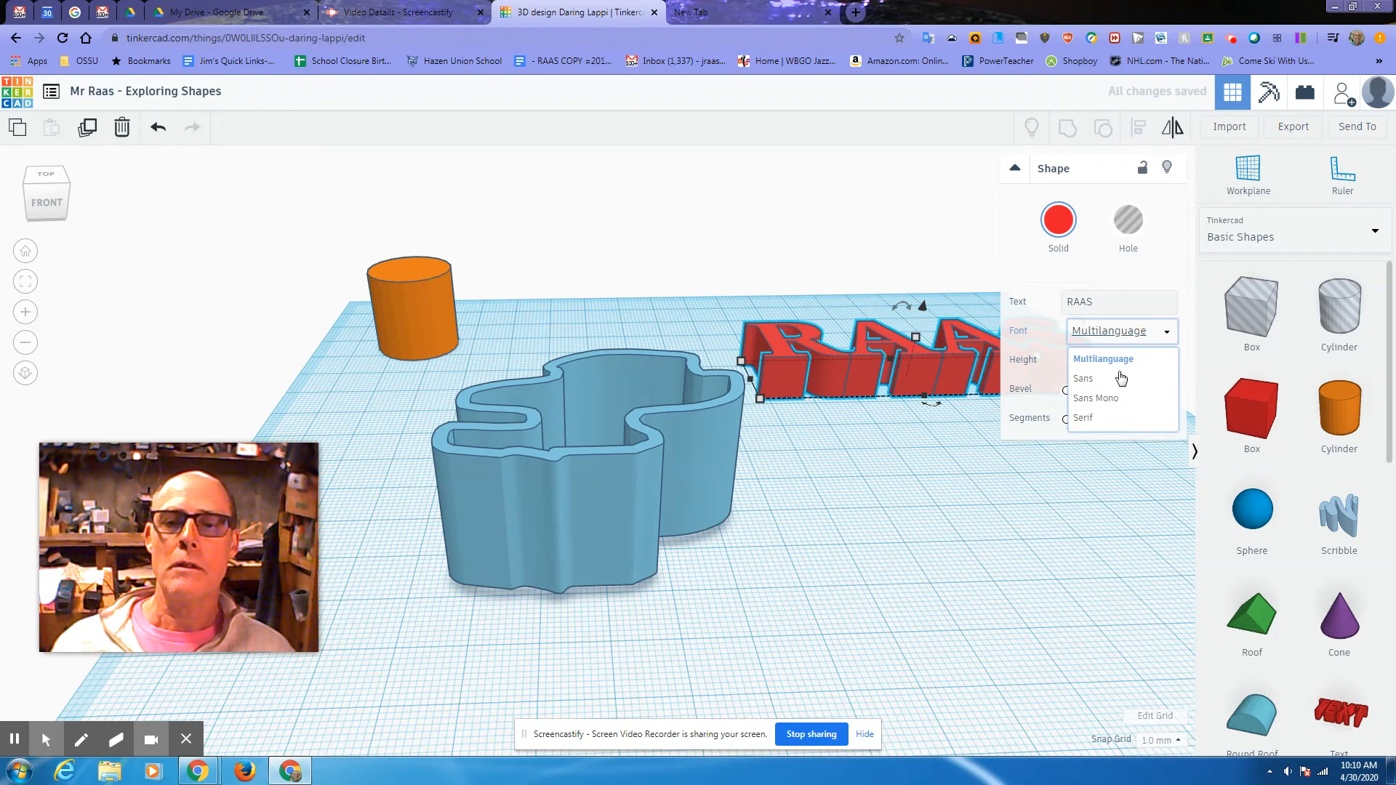
click(1099, 379)
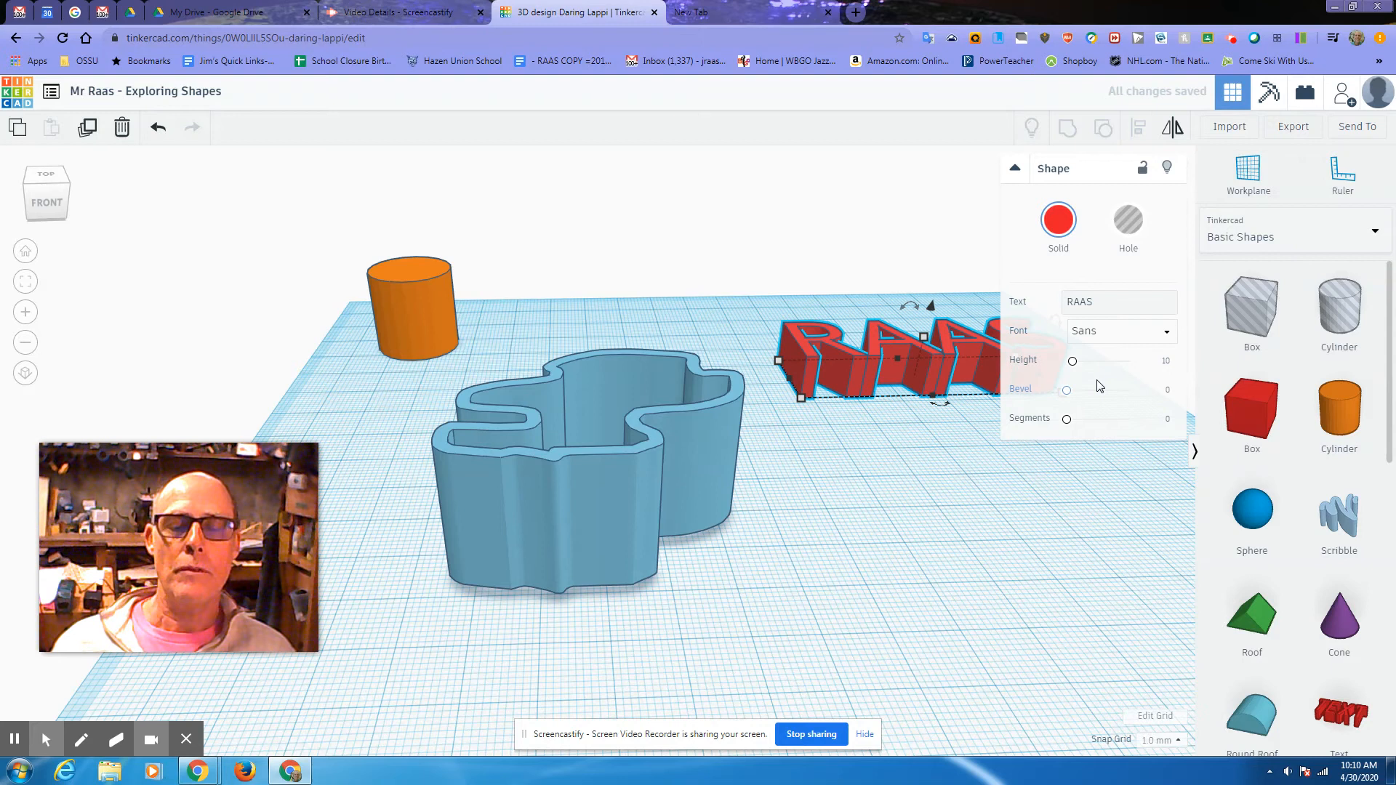
click(1107, 333)
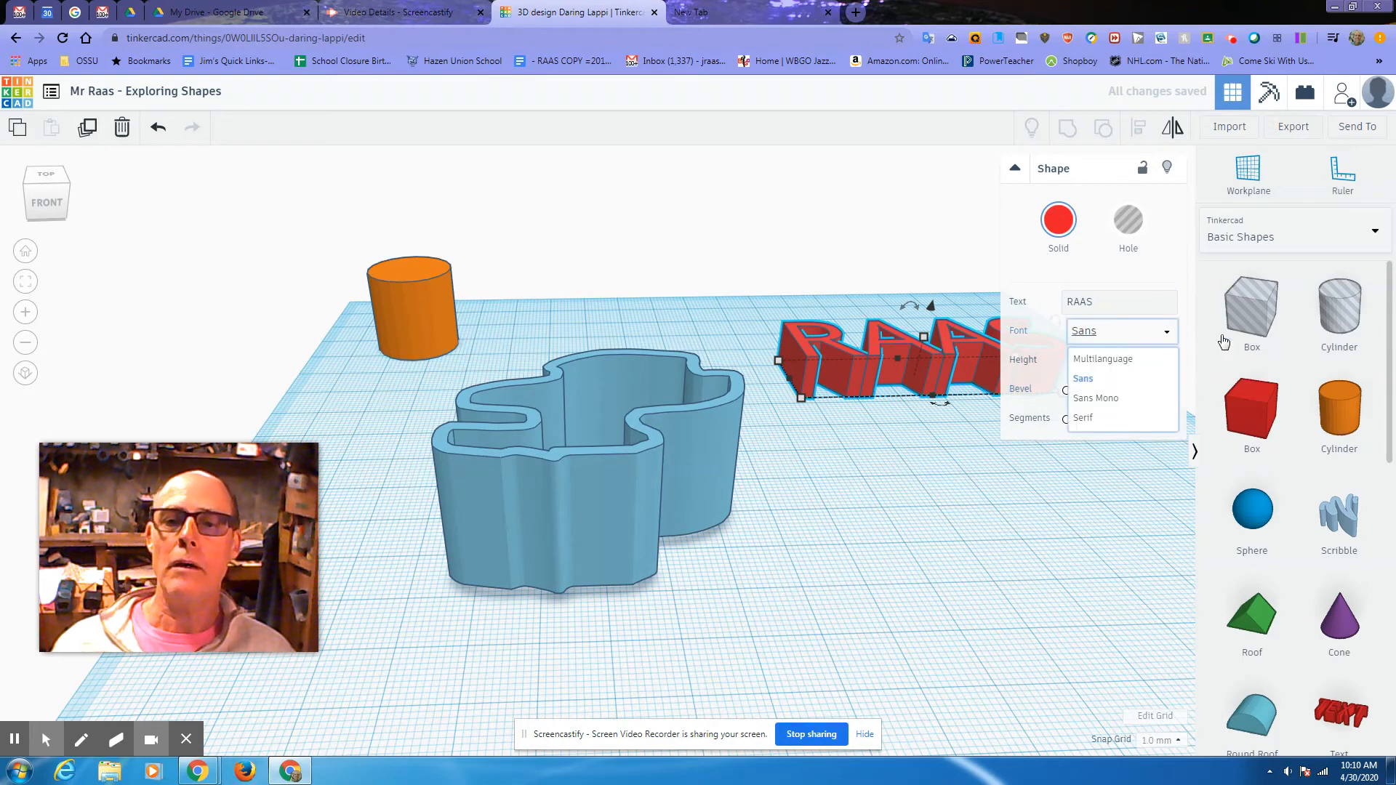
click(1131, 364)
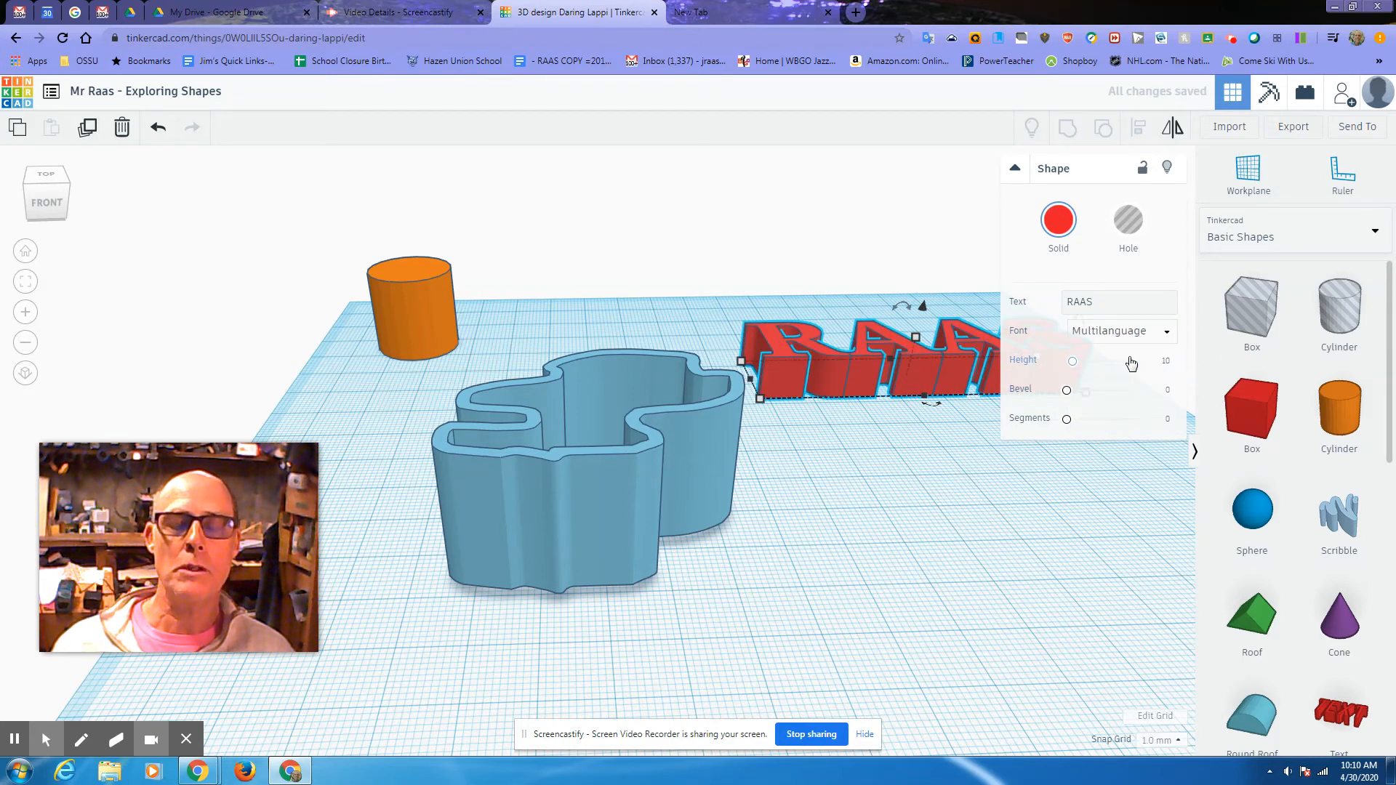
drag(929, 404, 787, 424)
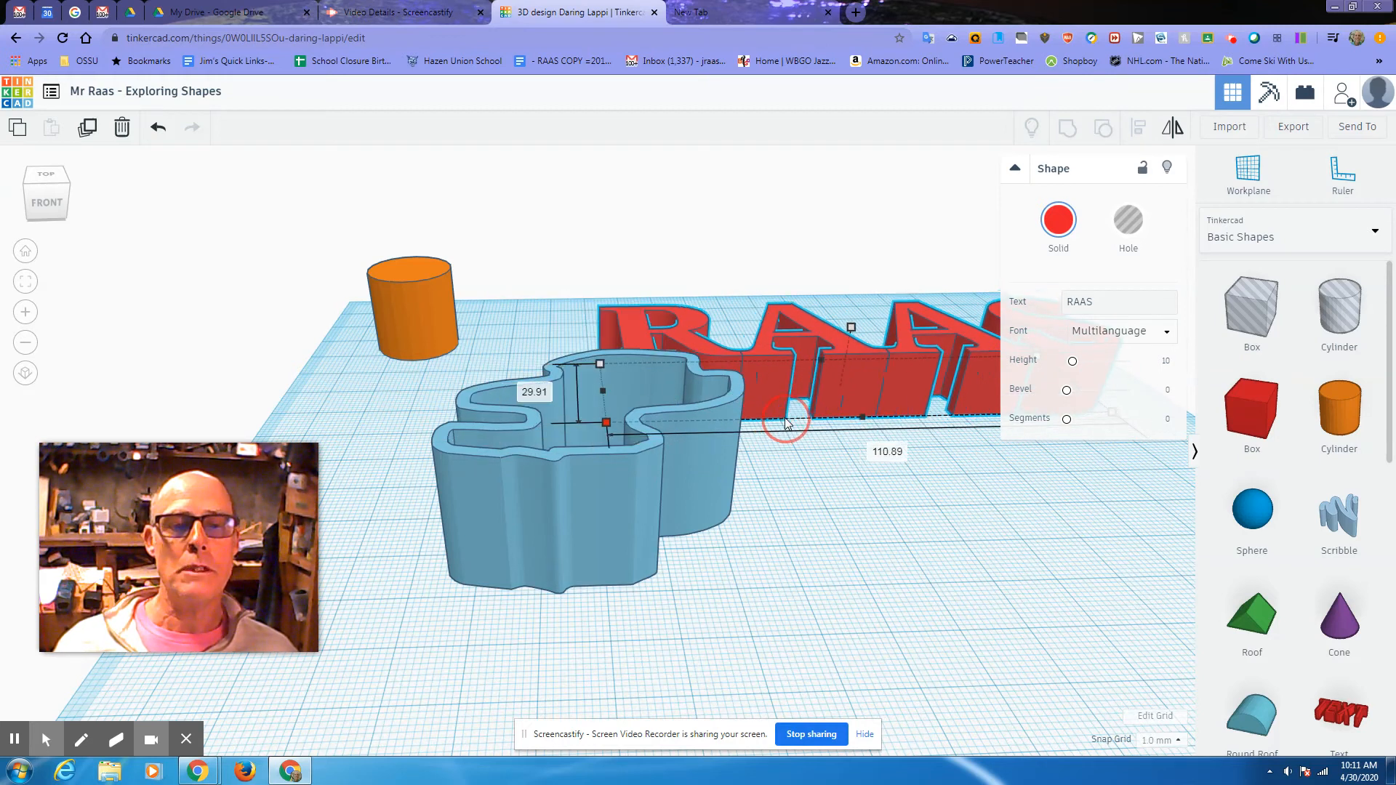
right_drag(782, 409, 785, 477)
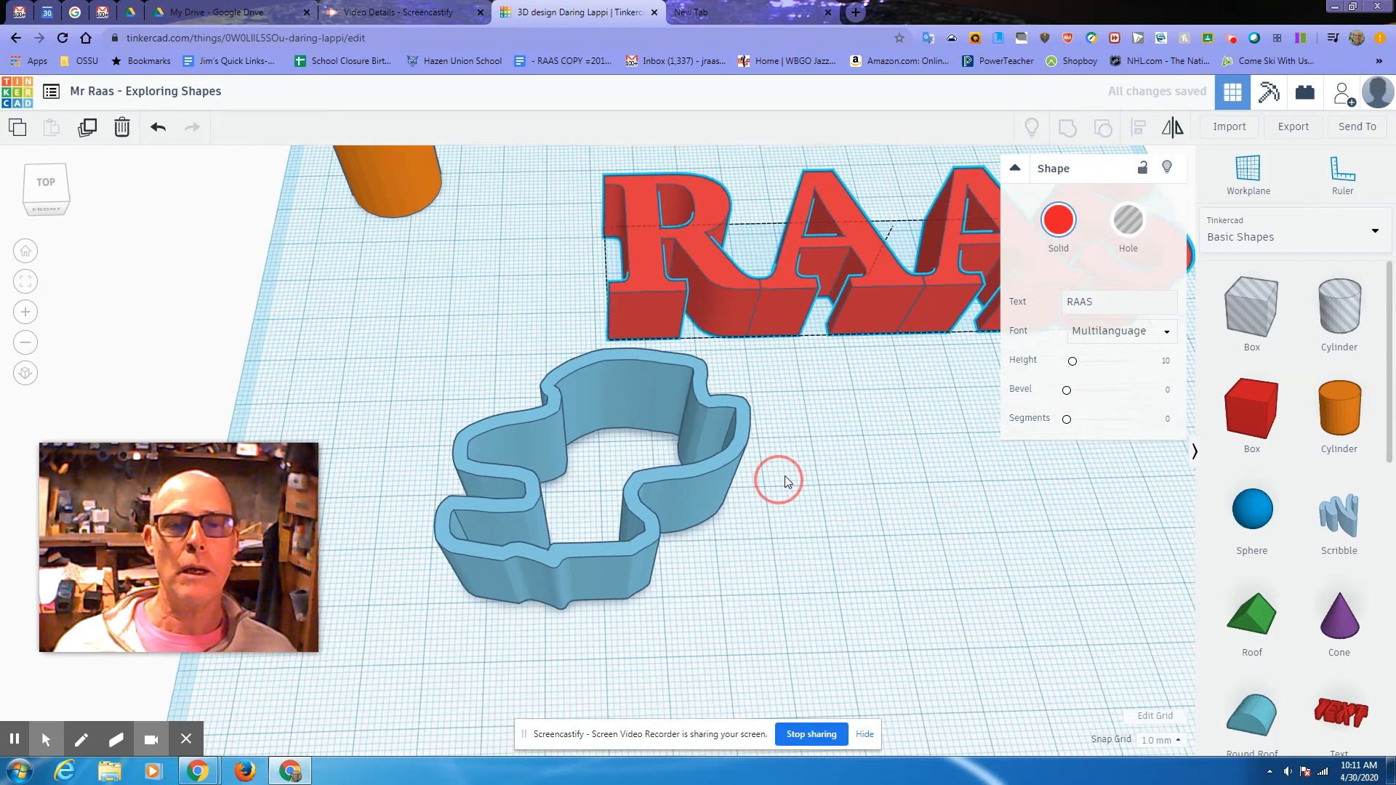
Step: Browse the Characters, Text and numbers, and Connectors shape collections
click(1015, 170)
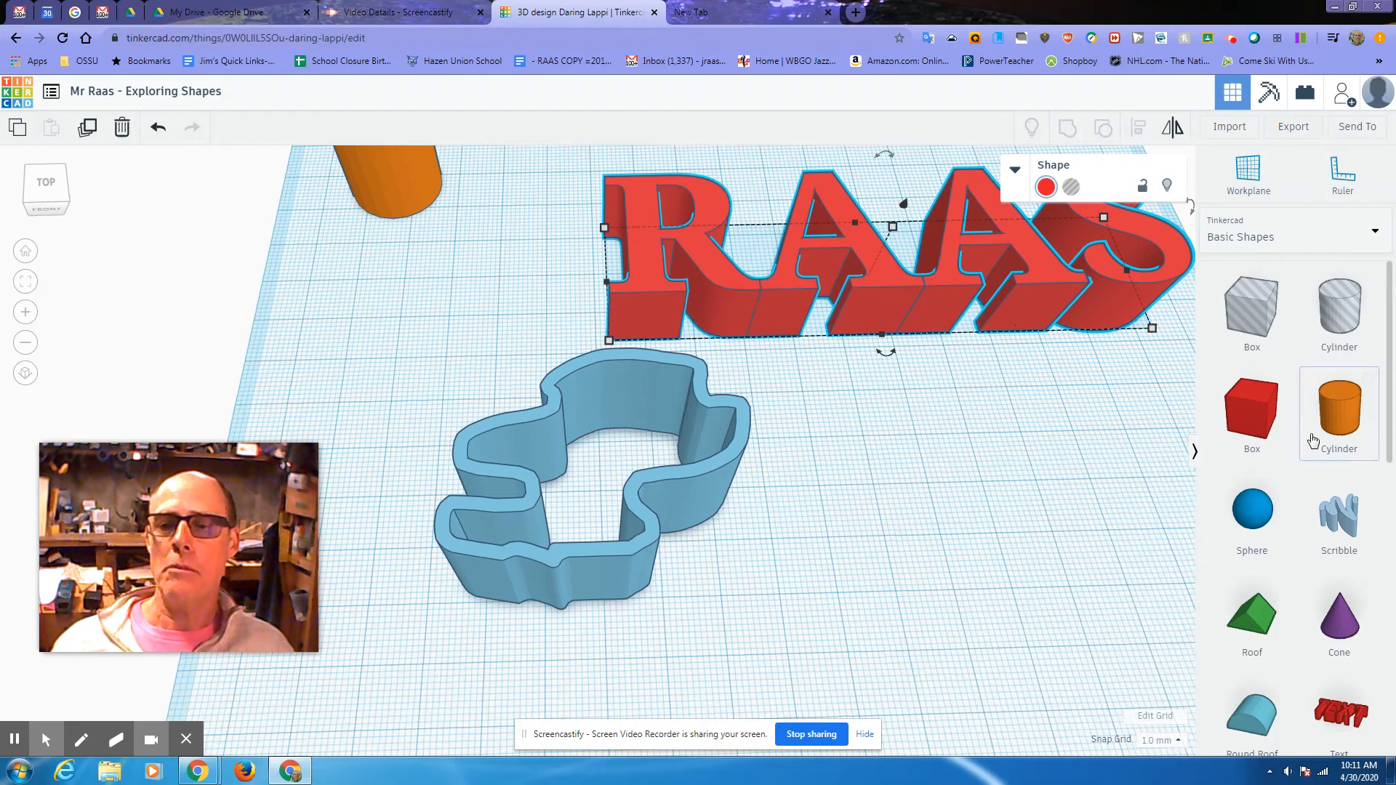
click(1376, 237)
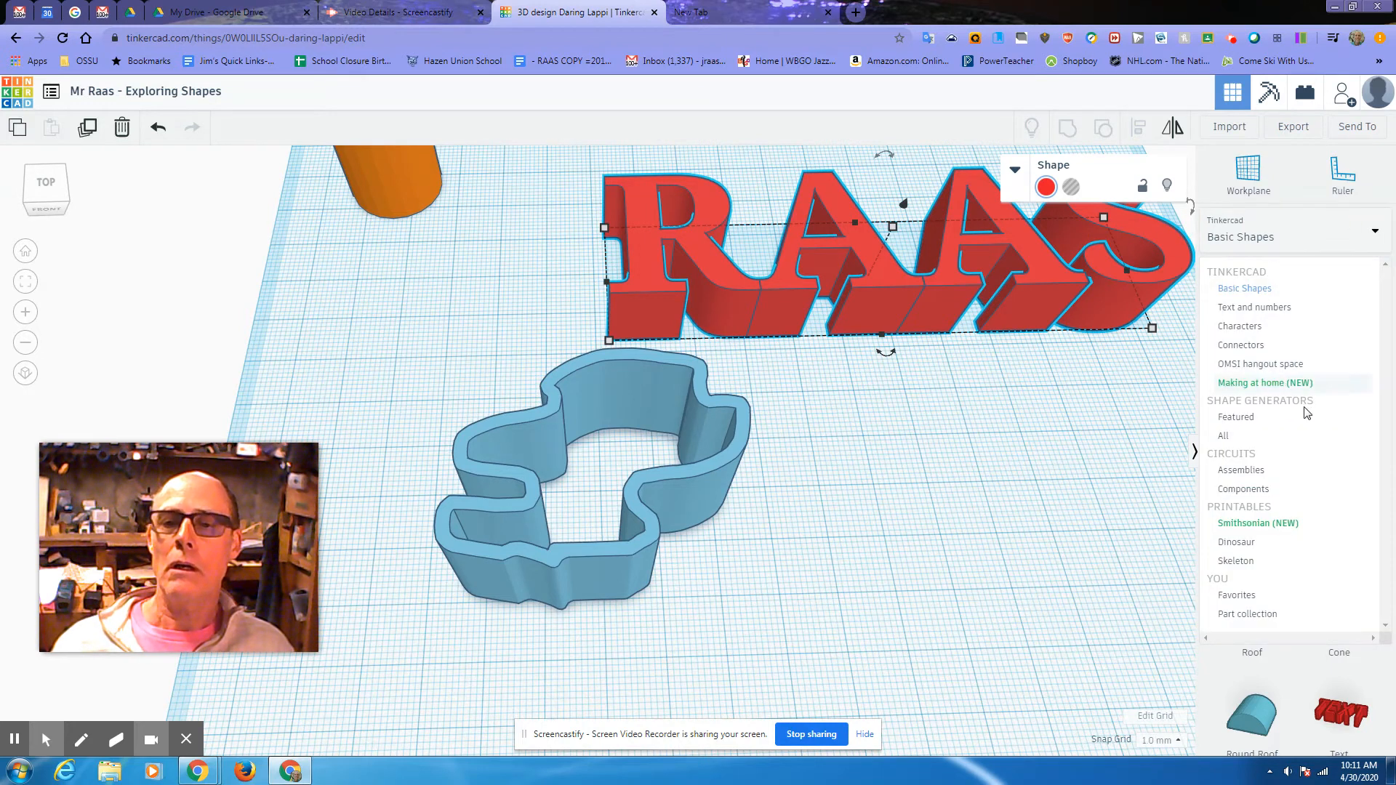
click(1238, 328)
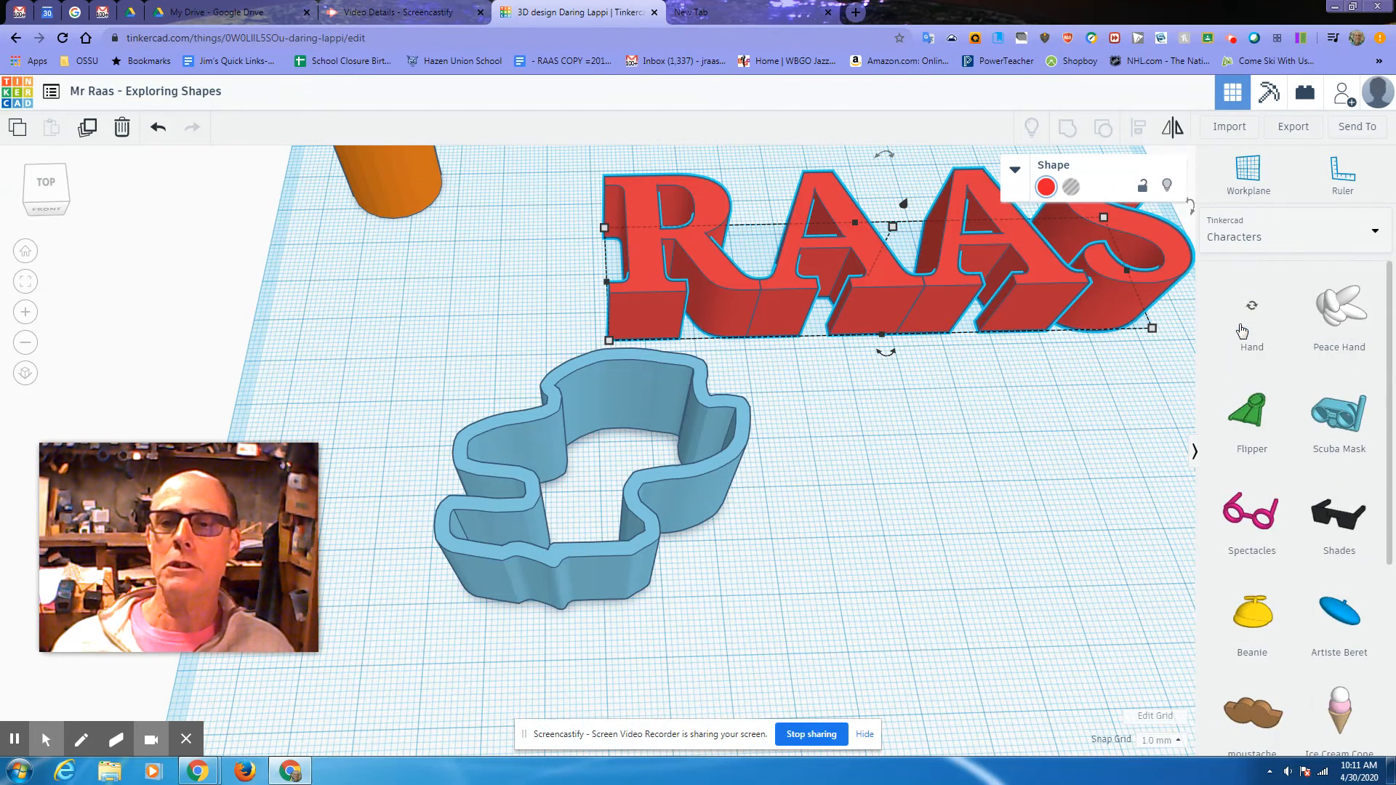
click(1375, 231)
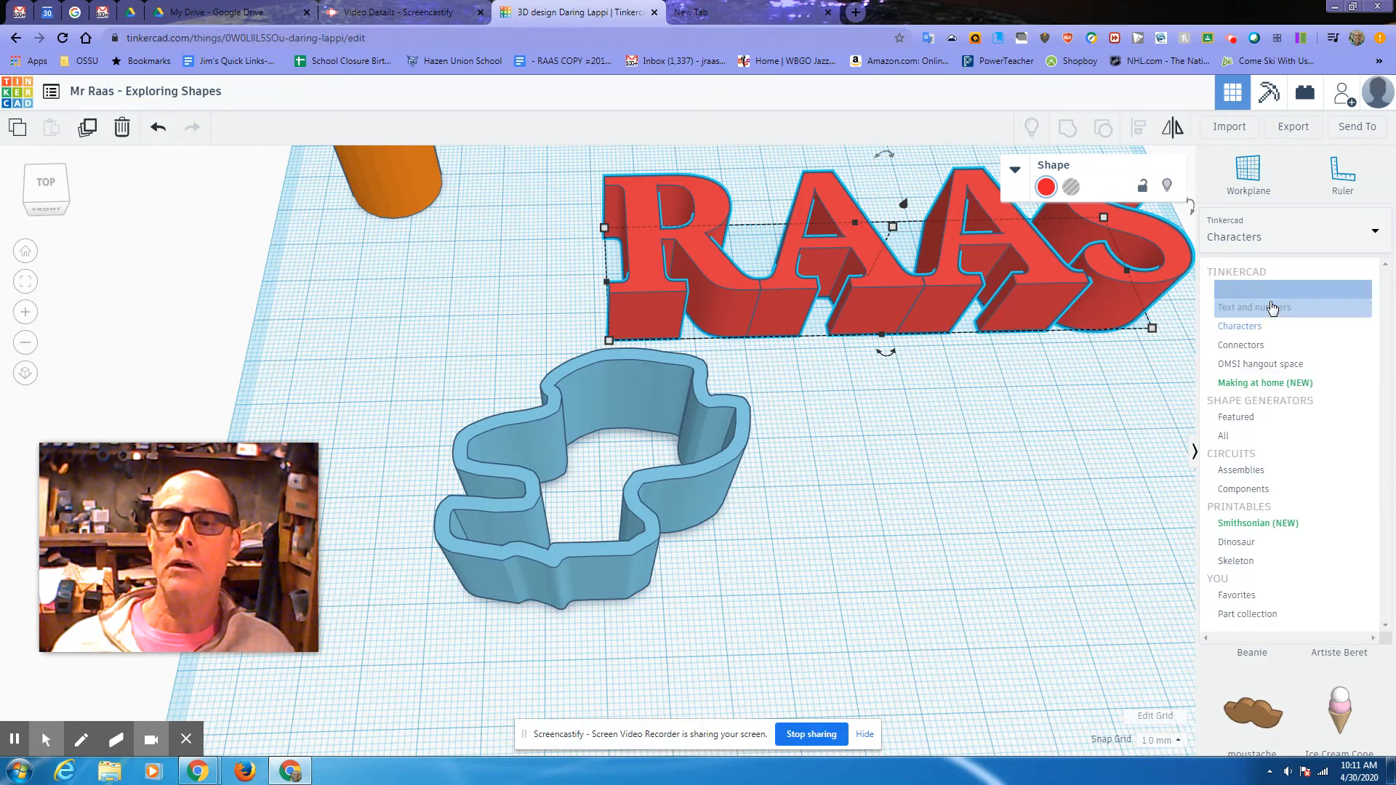
click(1272, 308)
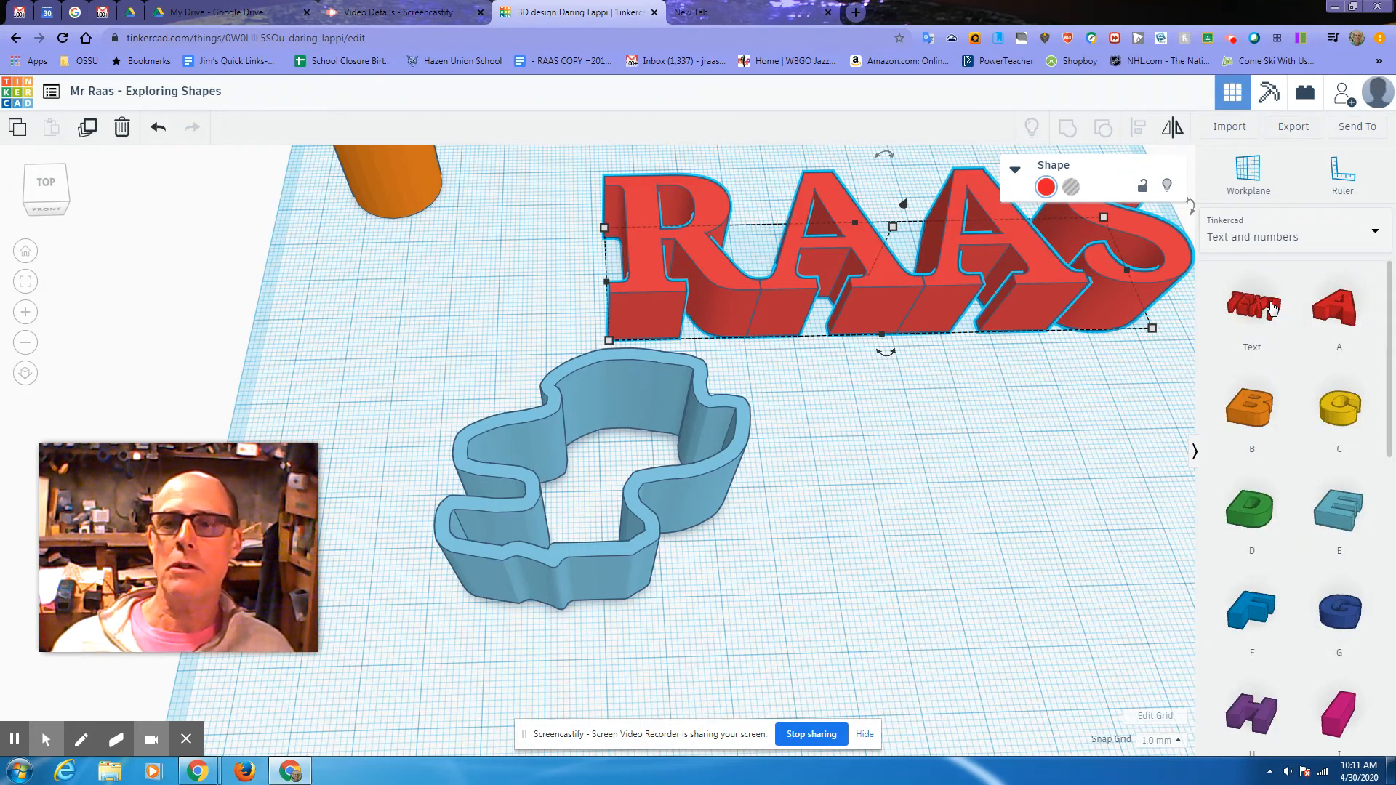
click(1270, 245)
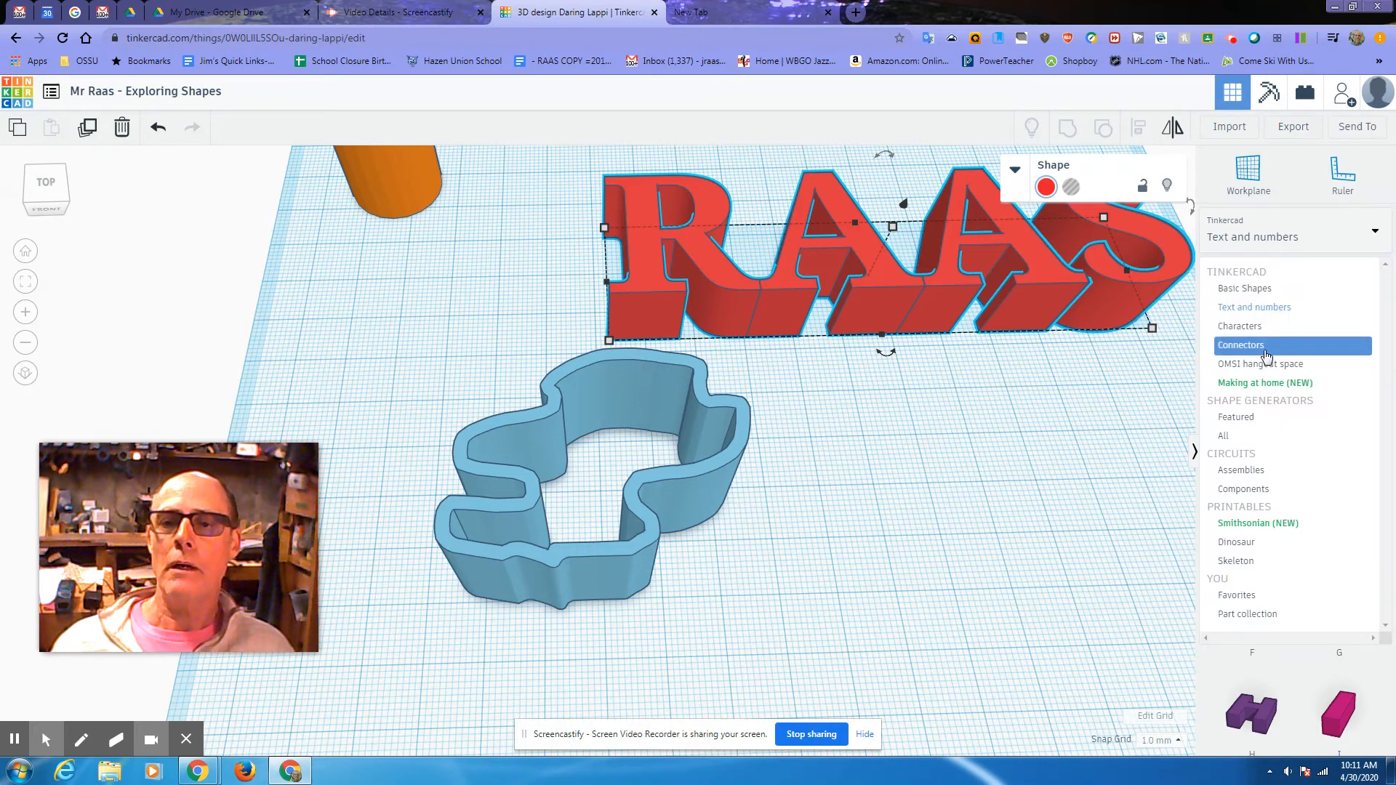
click(1263, 326)
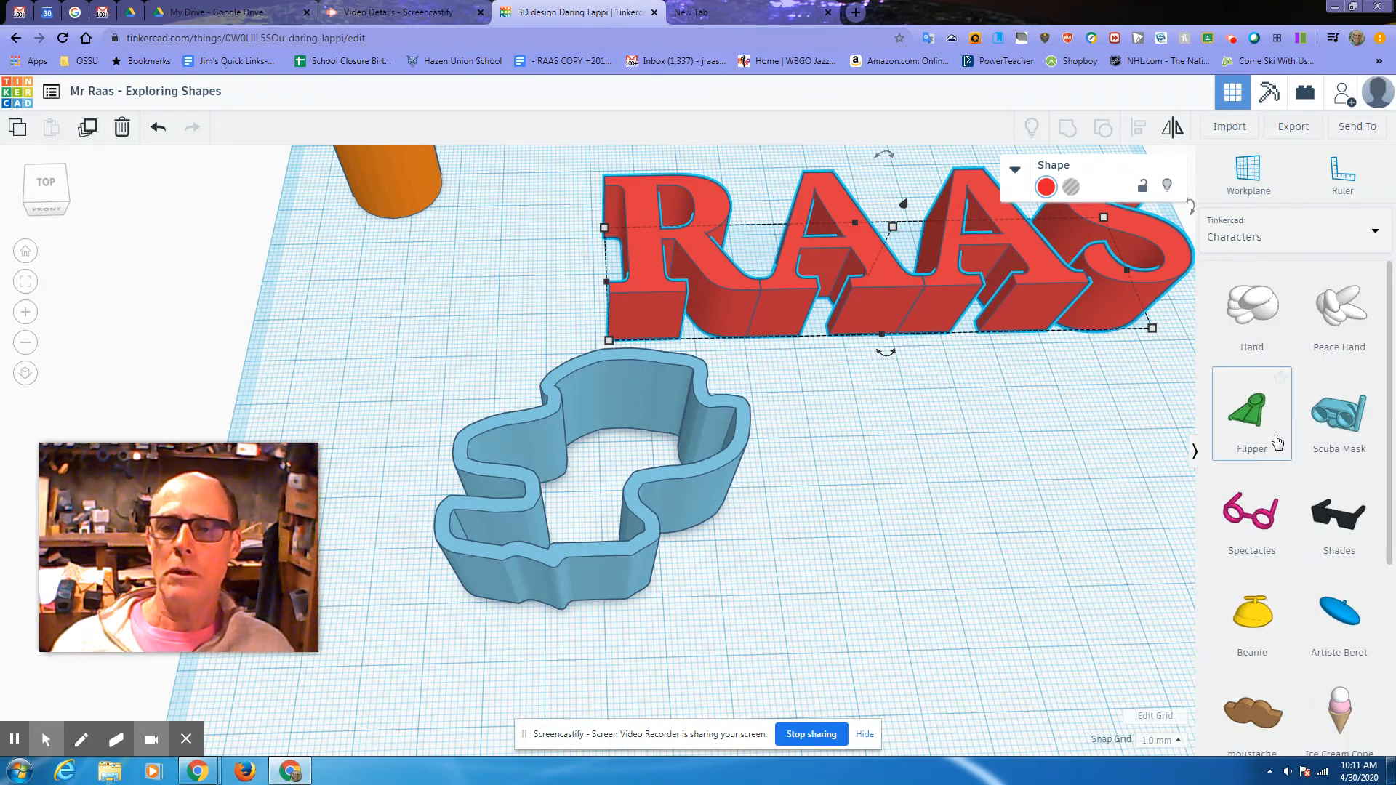
scroll(1290, 471, down, 5)
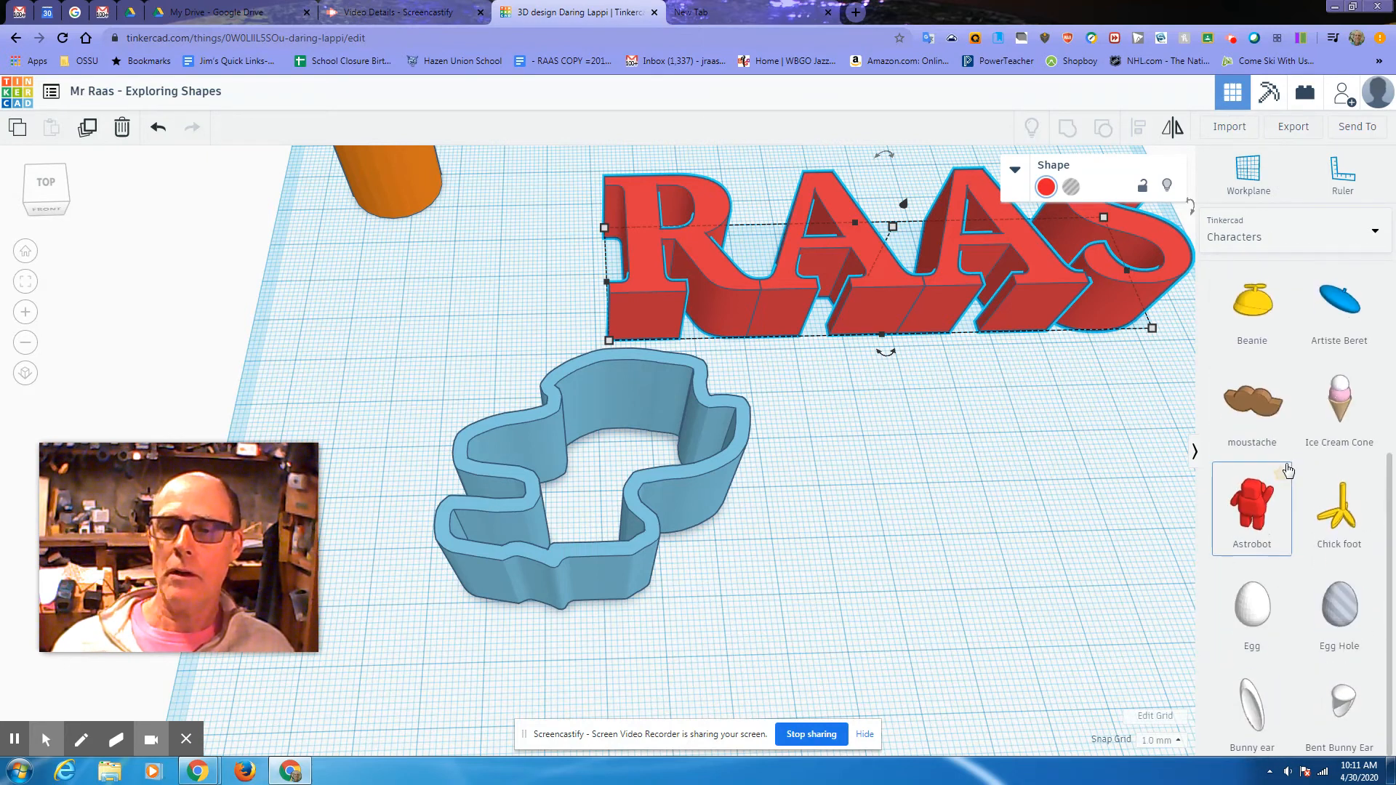
scroll(1288, 469, up, 5)
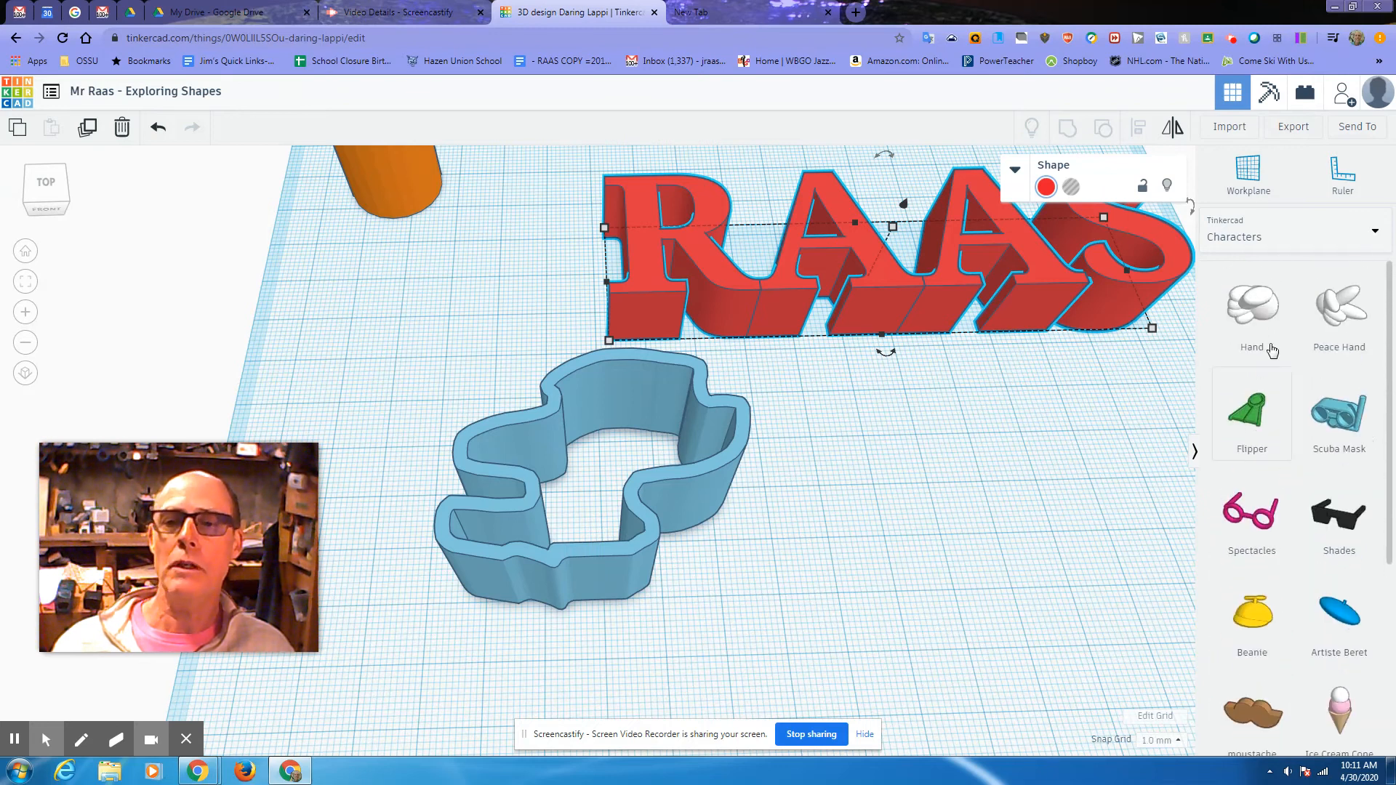
click(1232, 247)
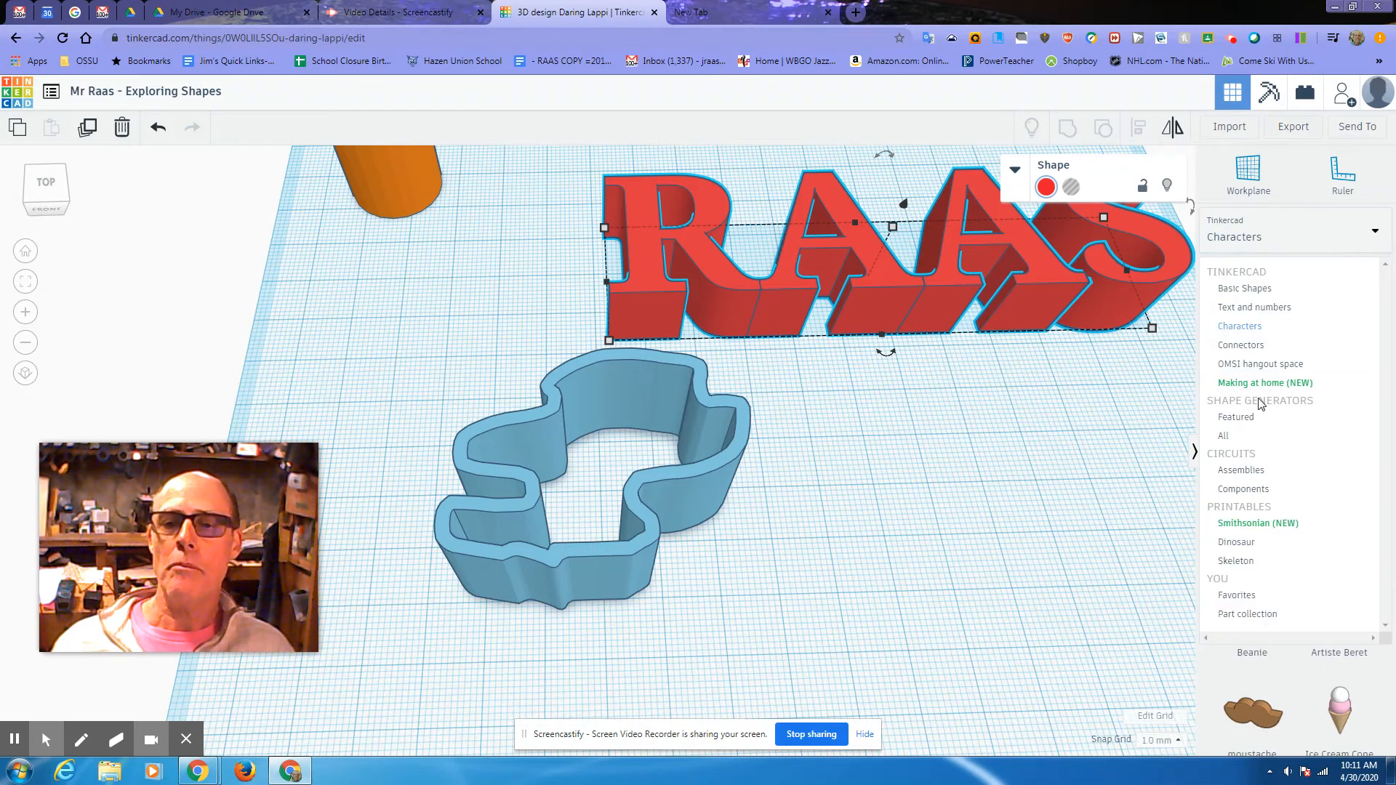
click(1242, 346)
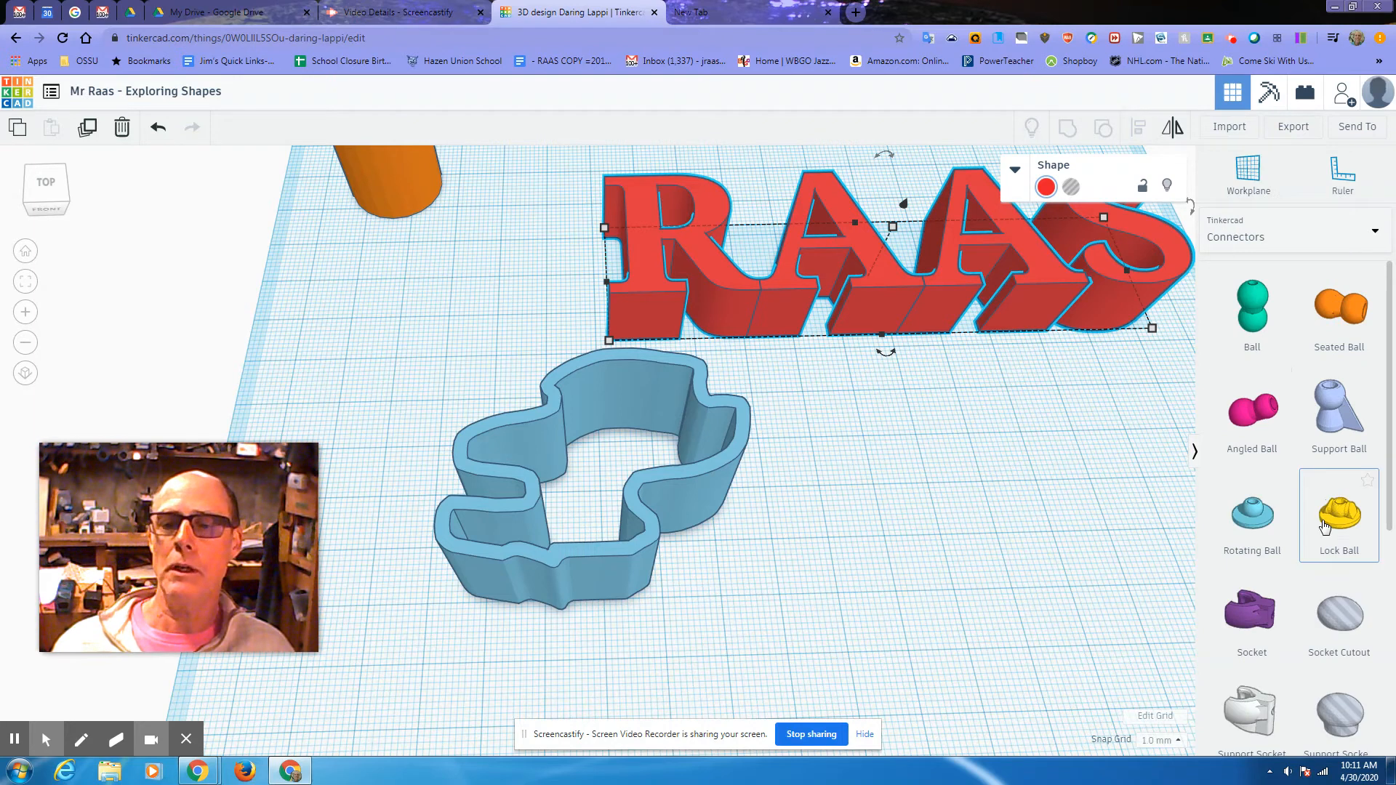
scroll(1325, 527, down, 3)
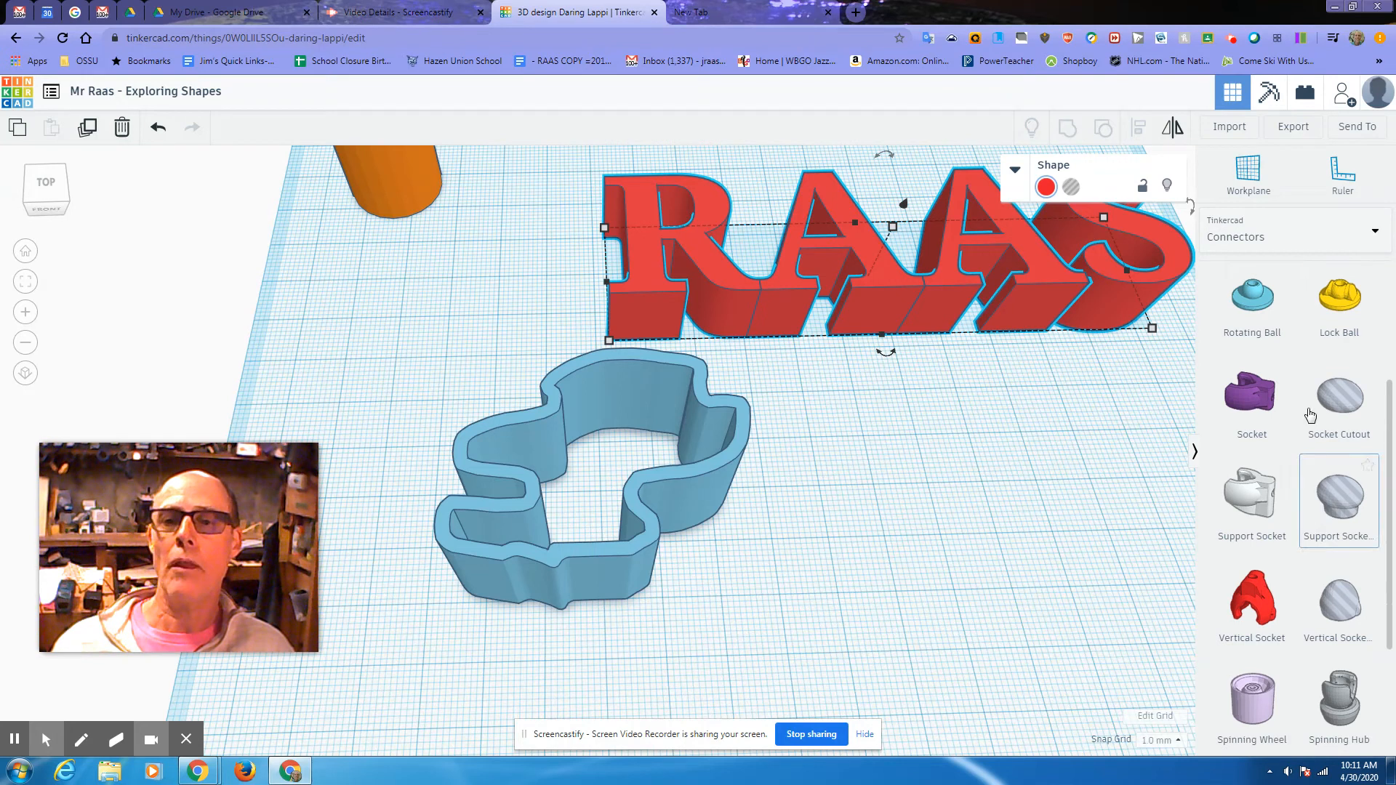
Step: Add a 1 quart milk carton from the Making at home (NEW) collection to the workplane
click(1373, 236)
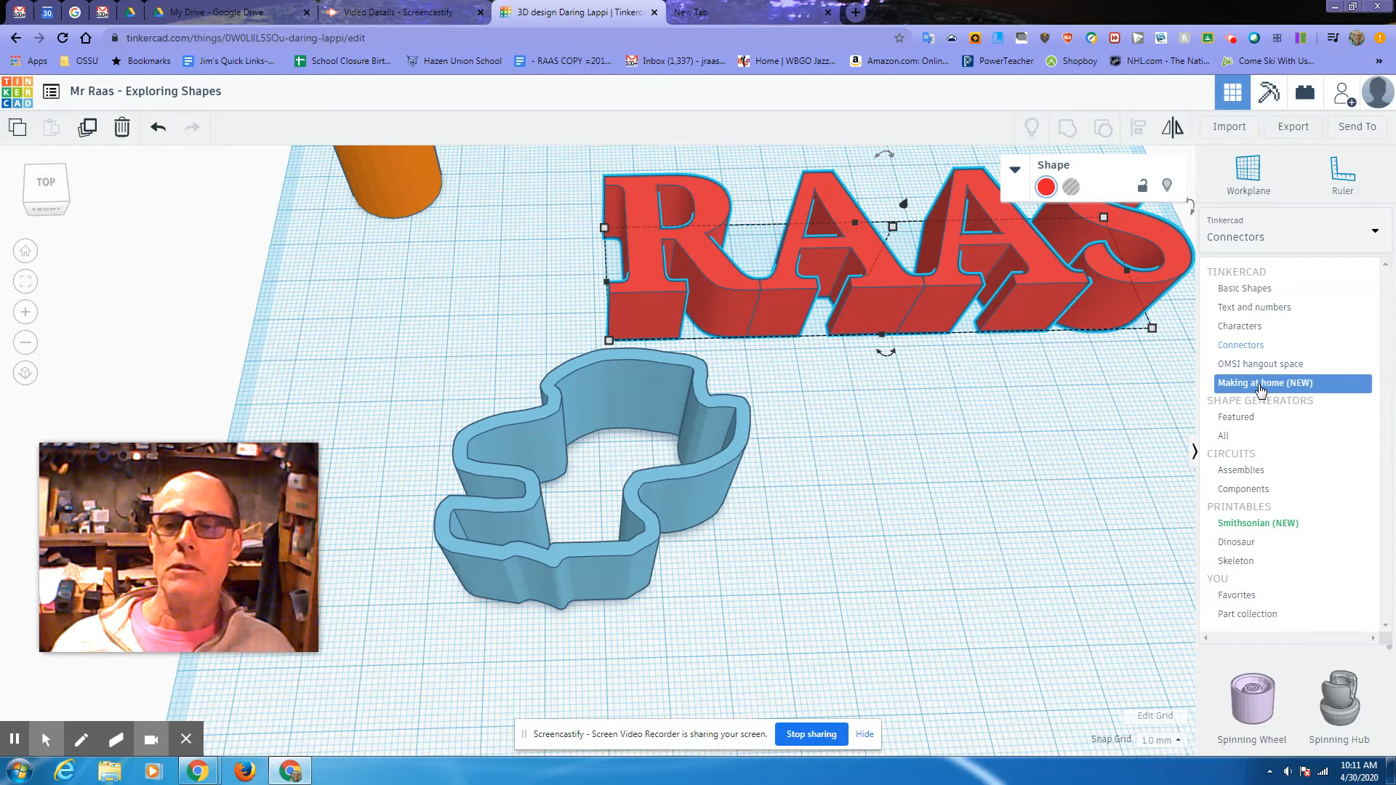
click(1260, 386)
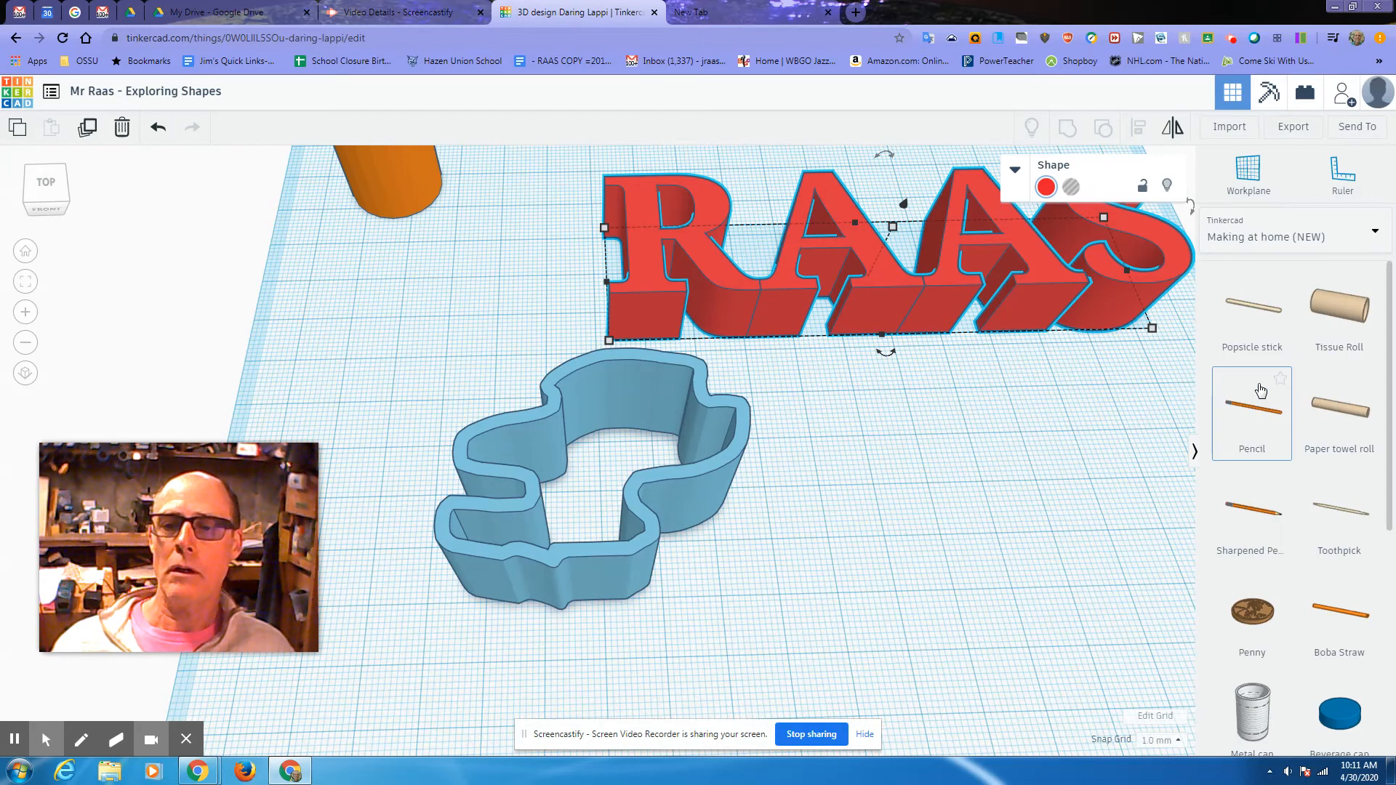
scroll(1310, 489, down, 4)
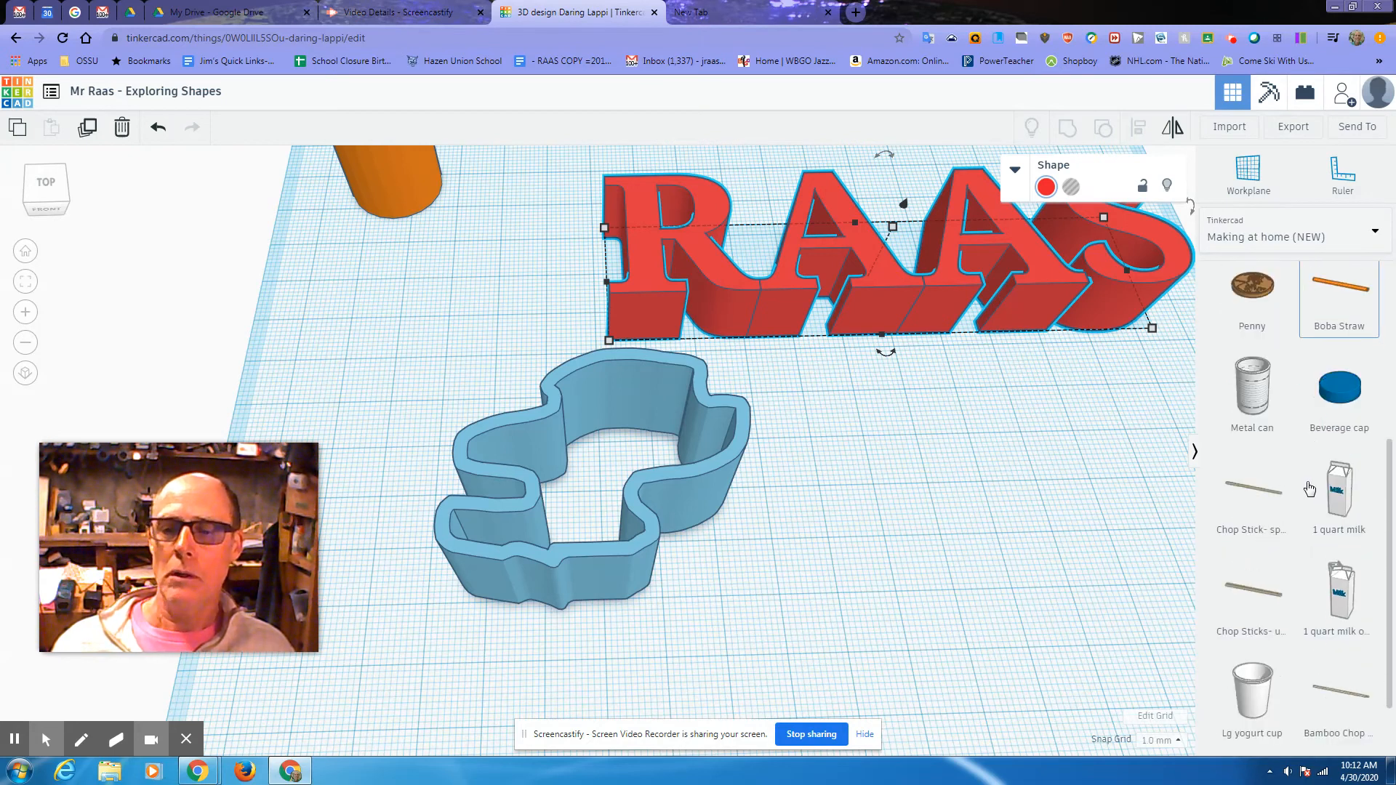
scroll(1310, 488, up, 1)
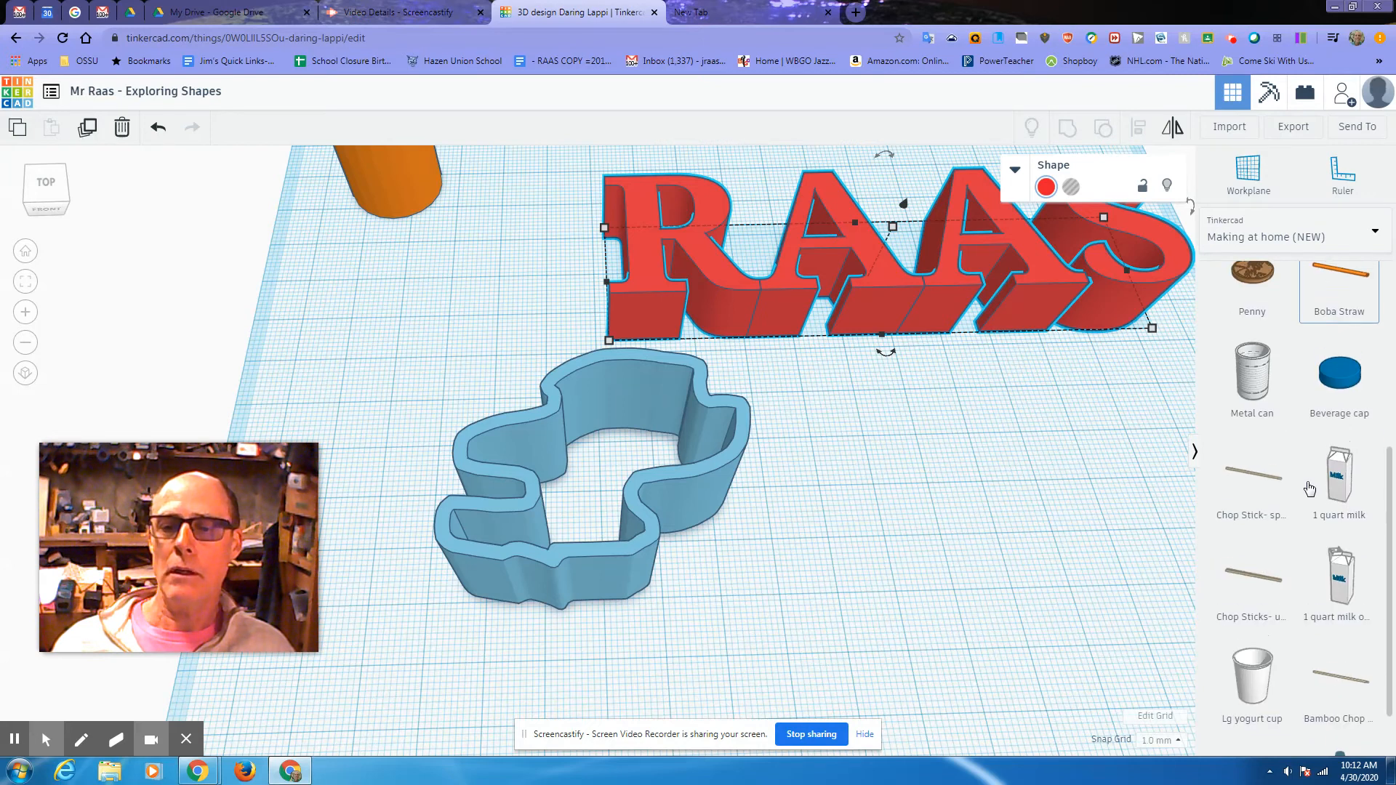
drag(1327, 487, 993, 539)
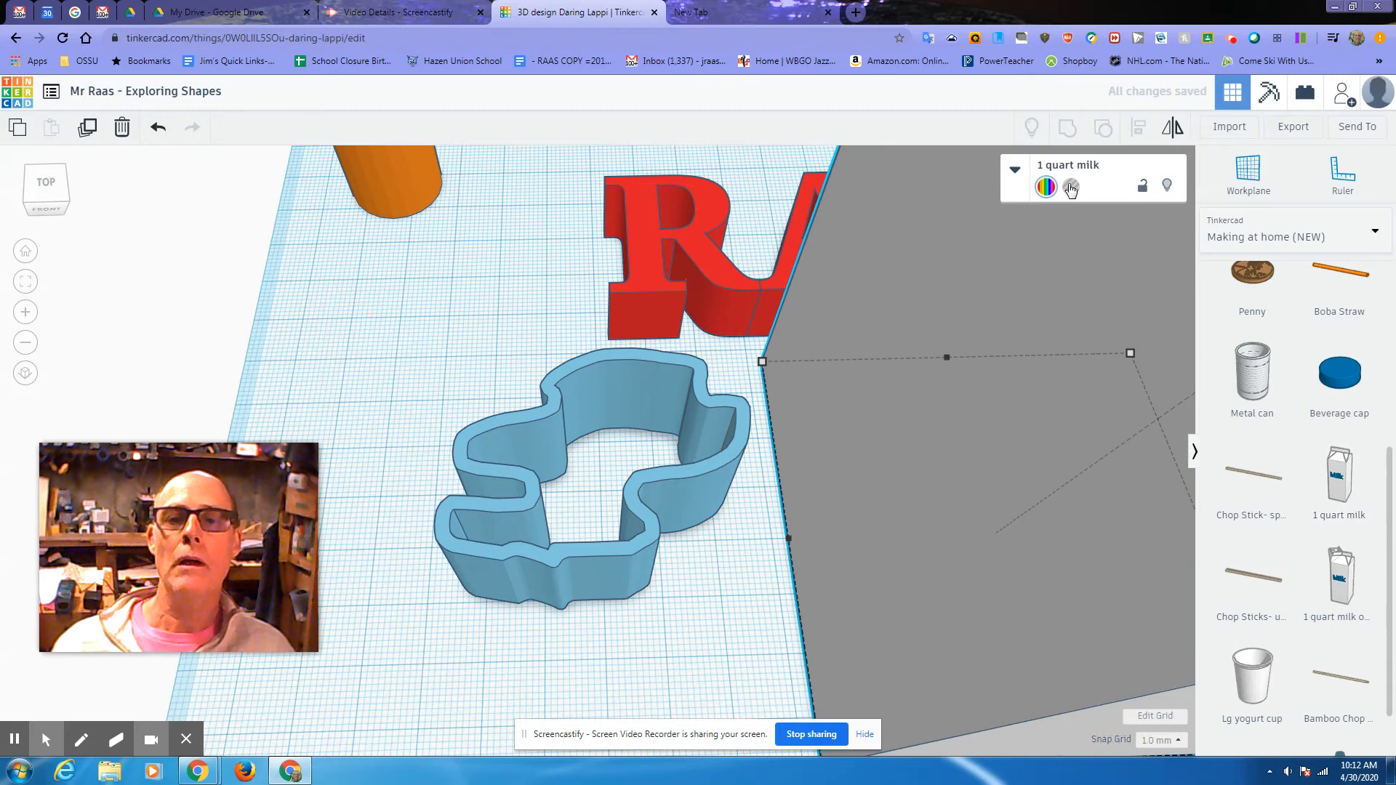
click(1046, 187)
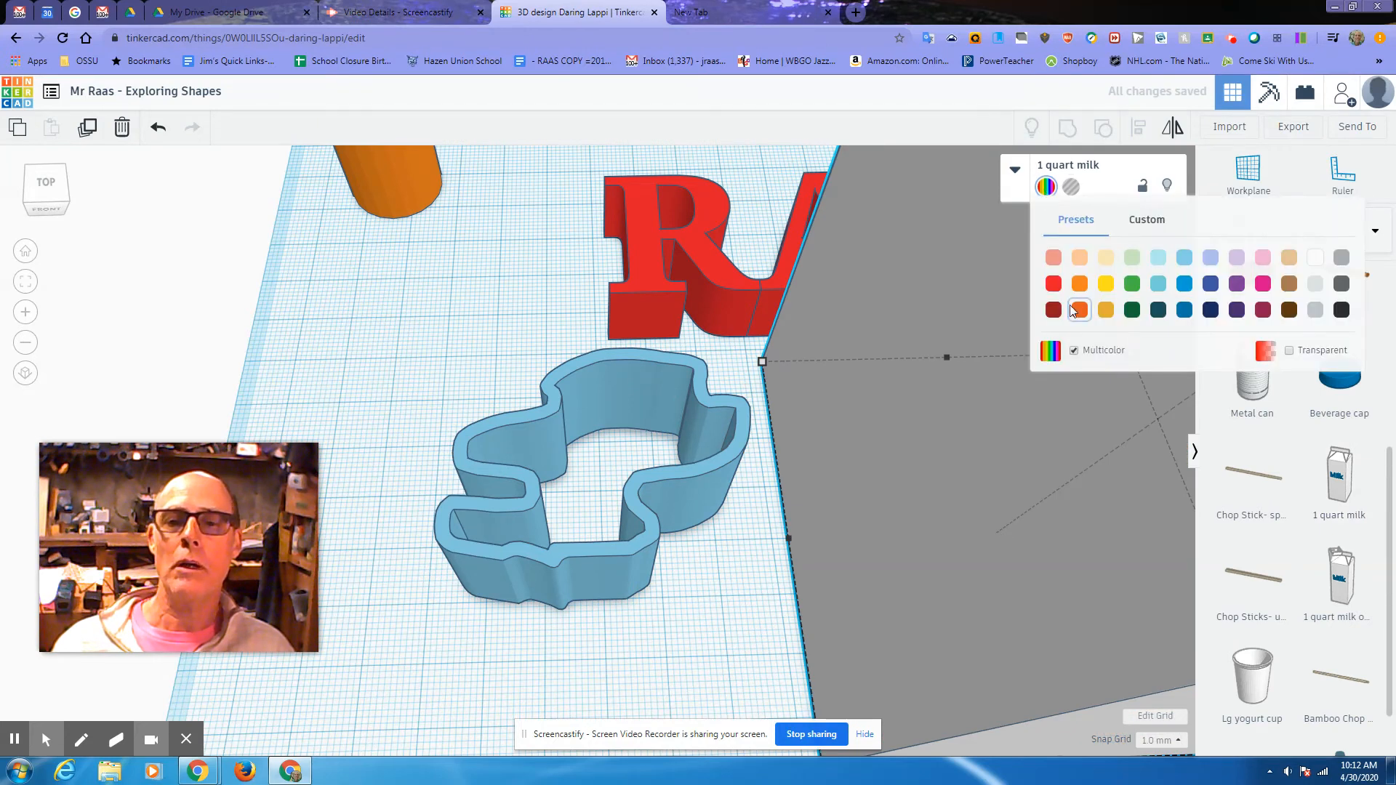
Step: Colour the milk carton green and shrink its height, undoing one change
click(1134, 285)
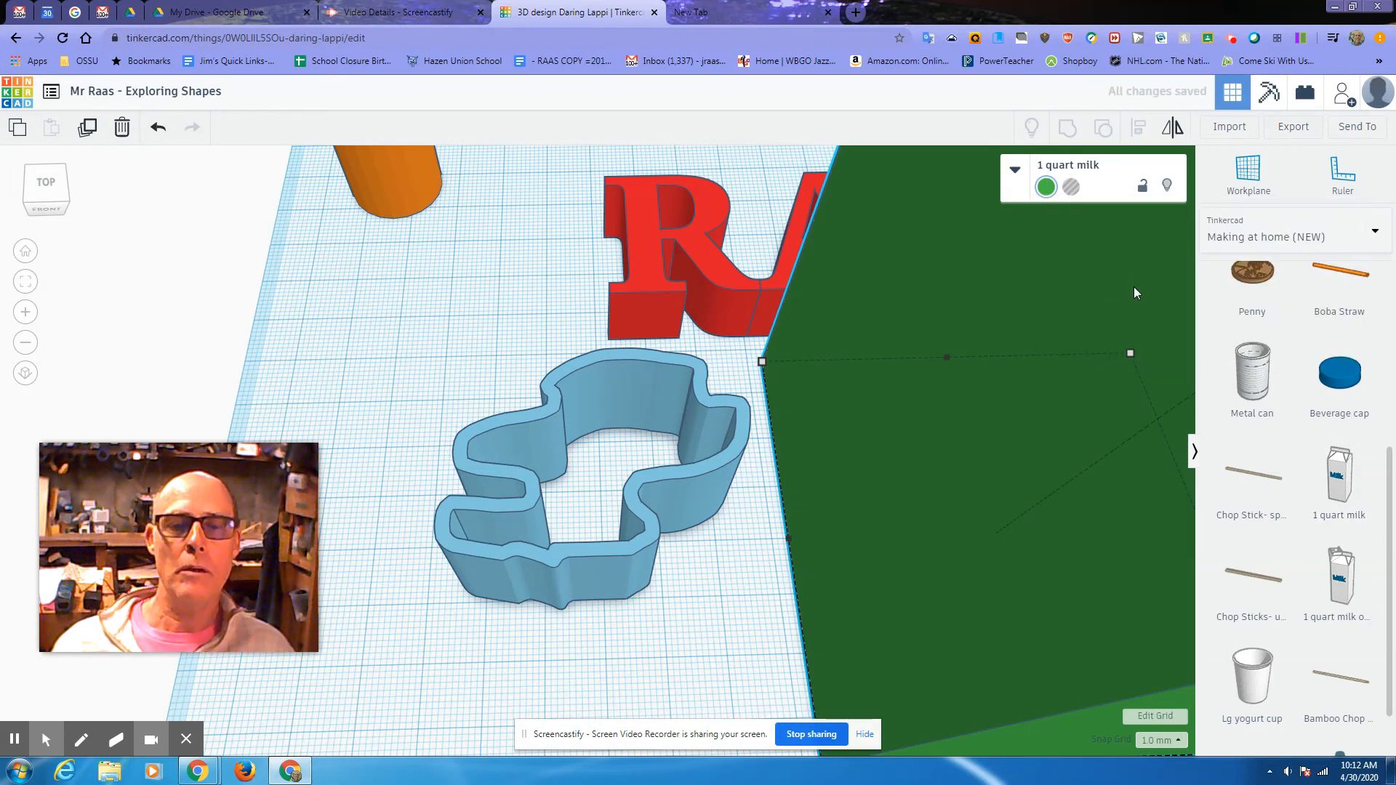
scroll(1102, 291, down, 3)
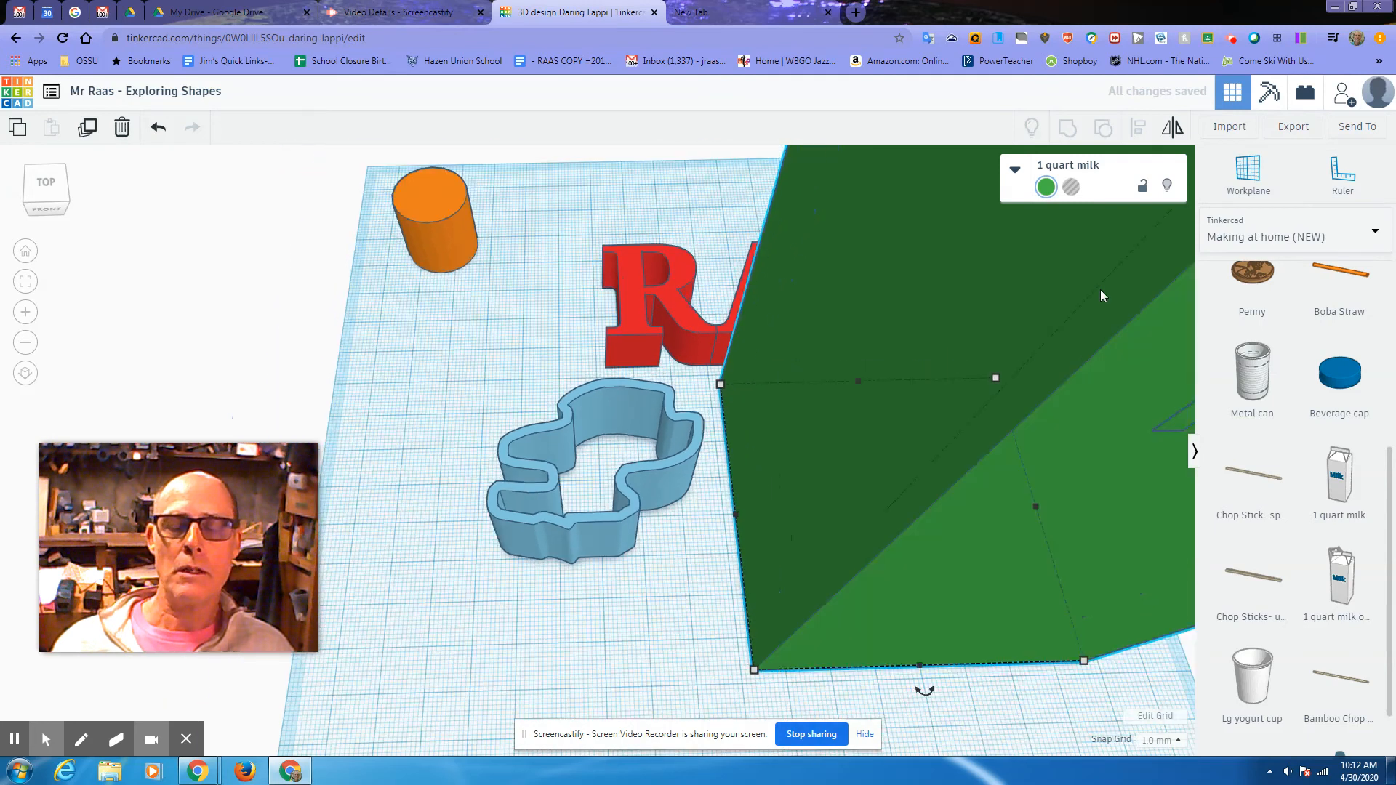
scroll(1102, 295, down, 5)
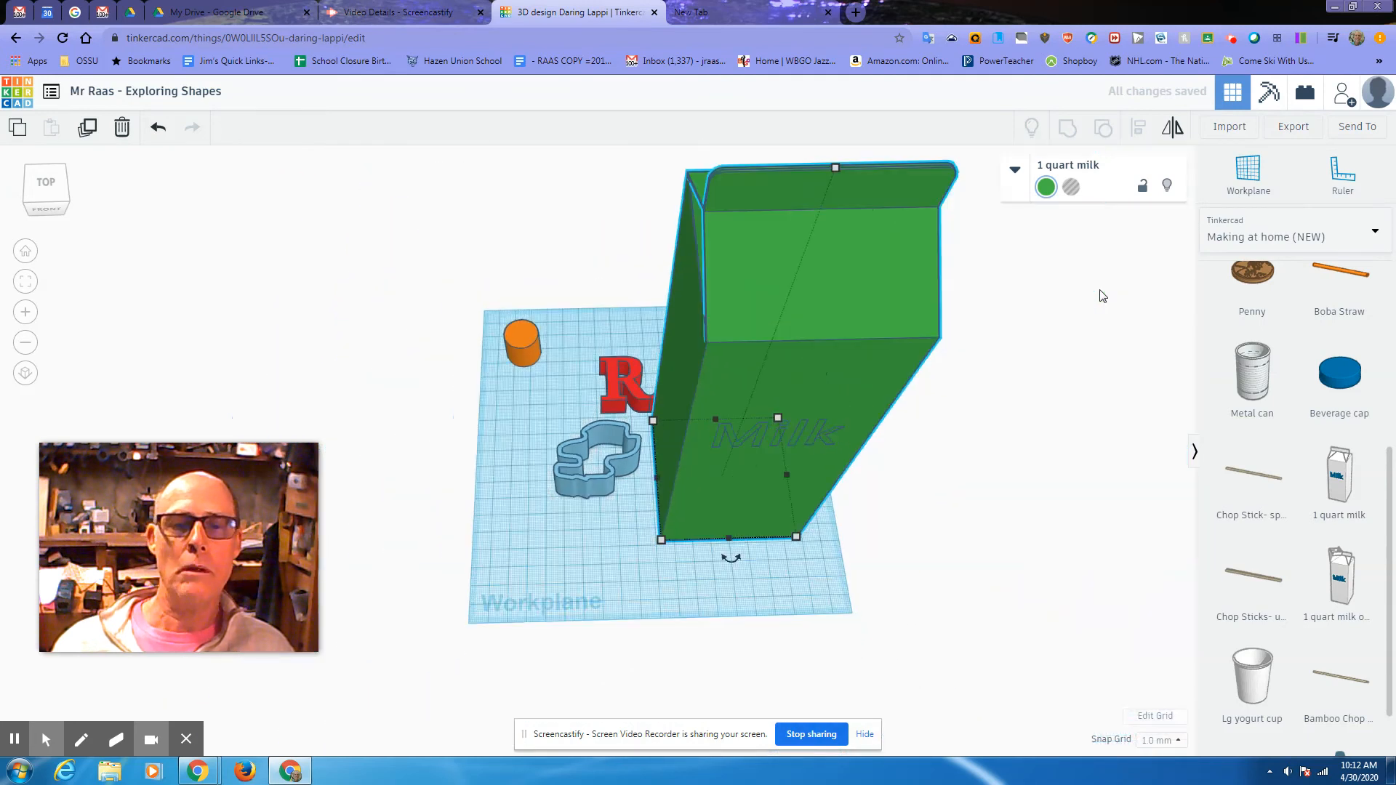
scroll(1102, 295, up, 3)
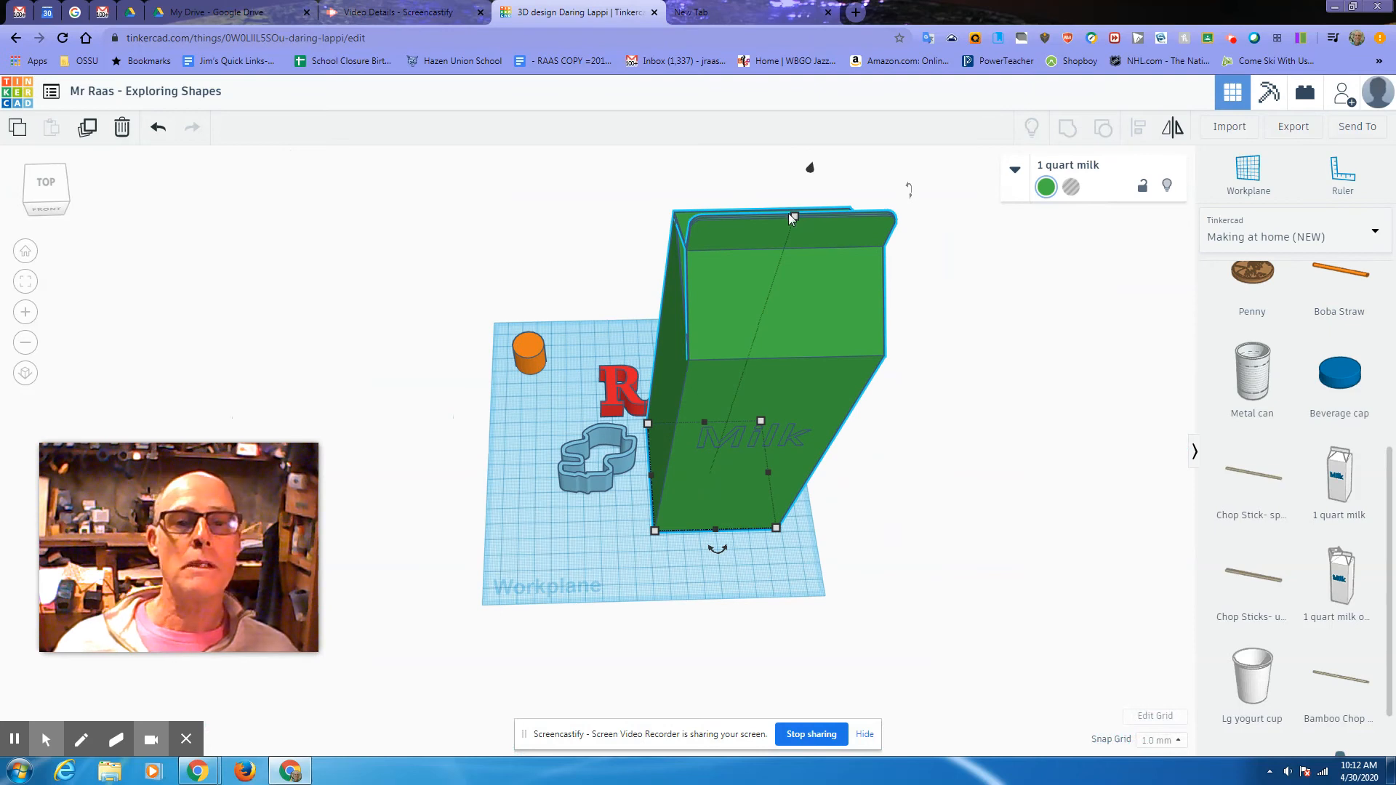
mouse_move(795, 217)
drag(795, 216, 714, 462)
click(159, 129)
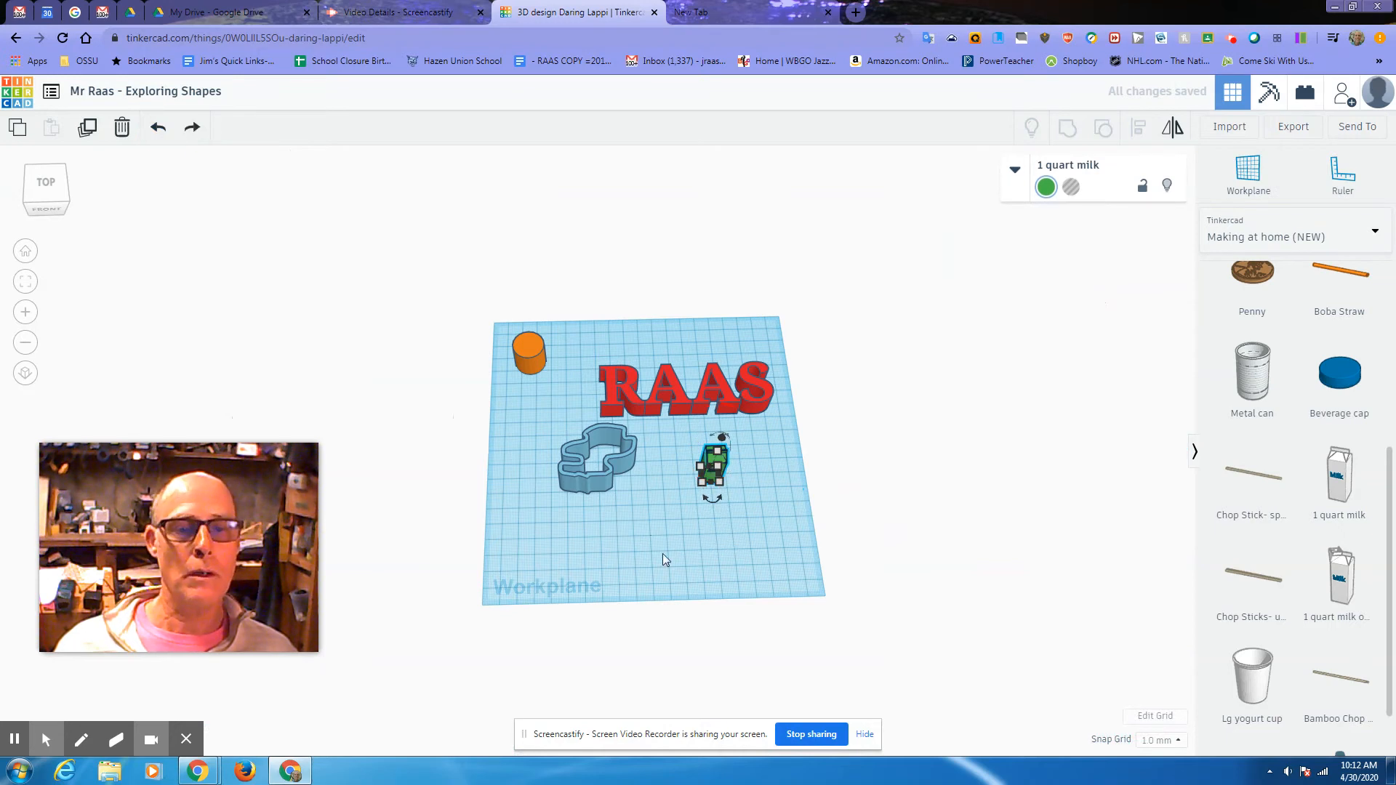
Step: Move the carton in front of the RAAS text and orbit to a lower side-on view
scroll(647, 498, up, 5)
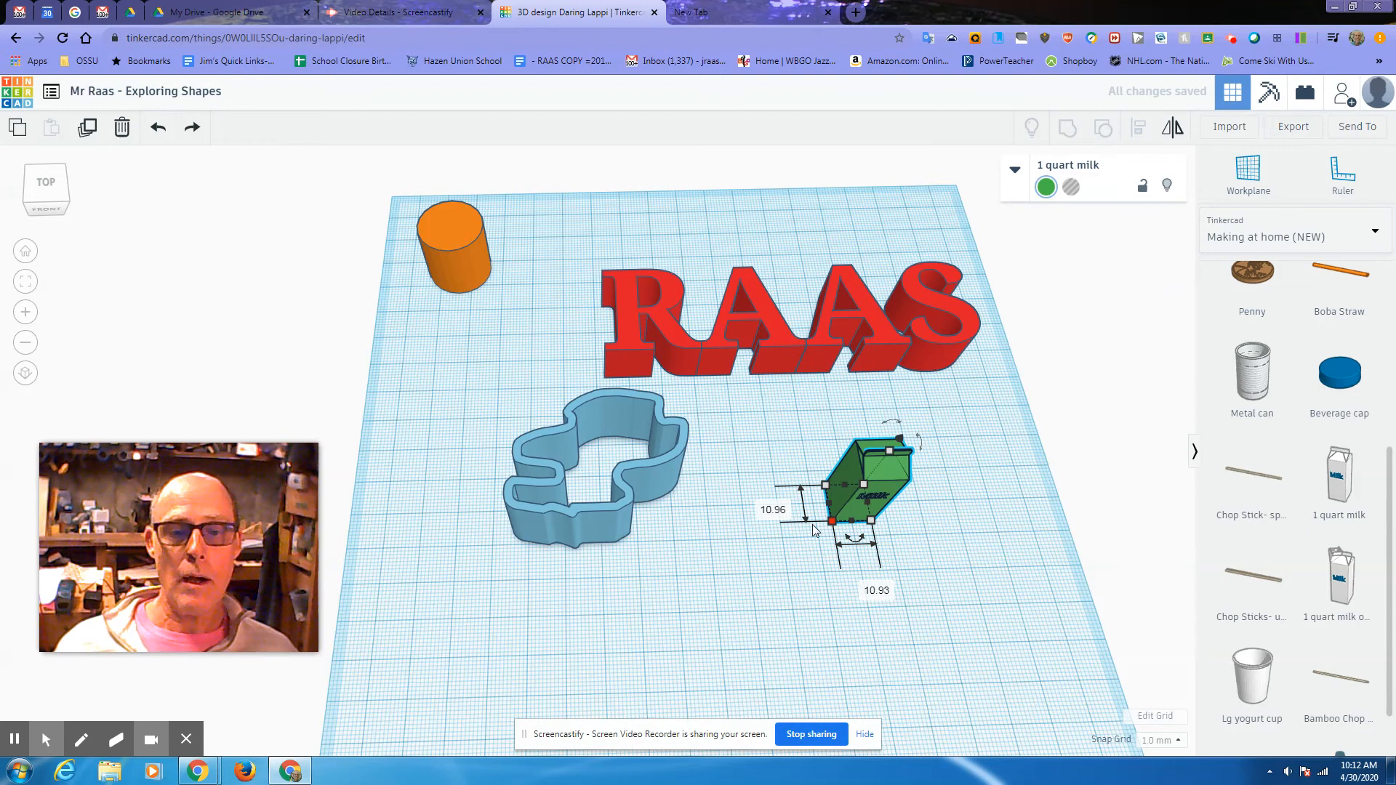
drag(858, 518, 873, 451)
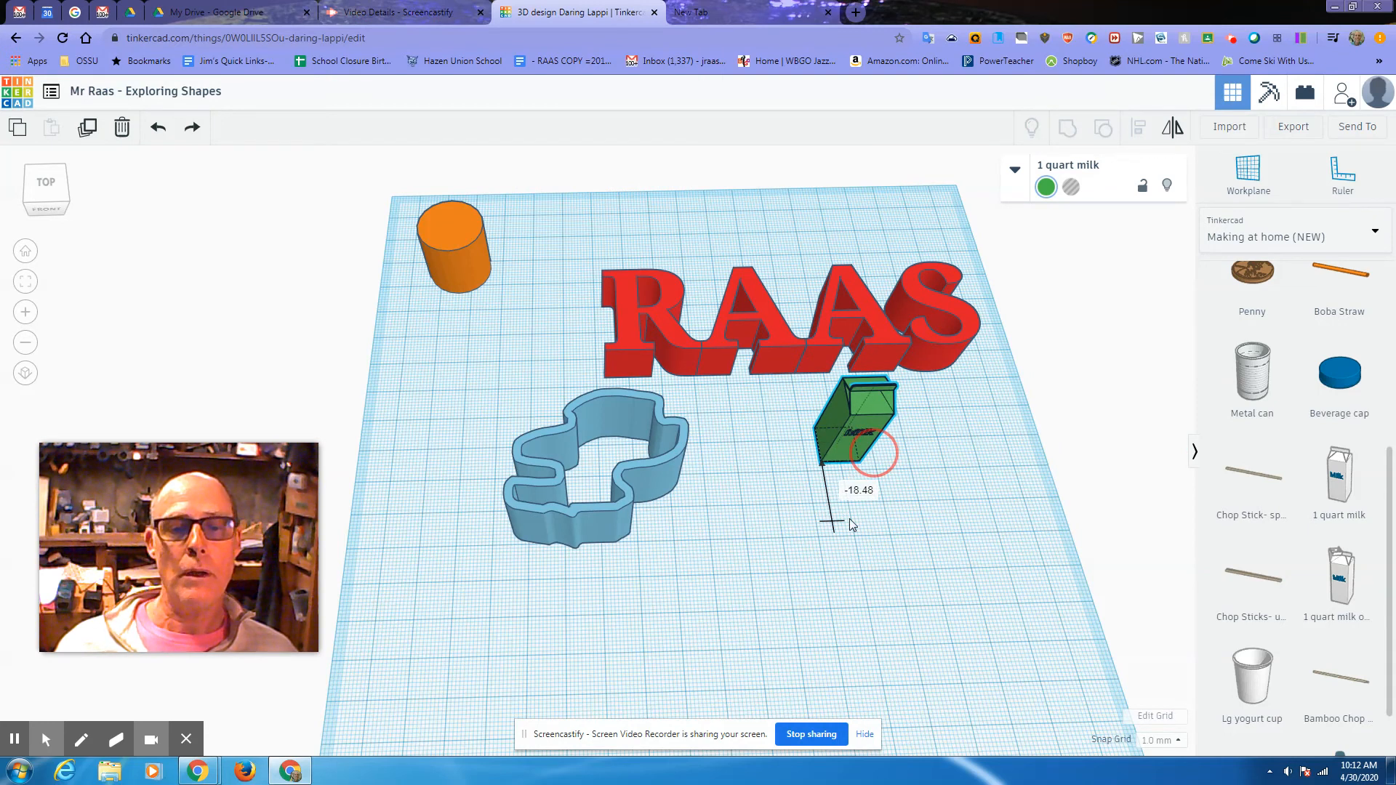
click(821, 495)
right_drag(817, 456, 807, 439)
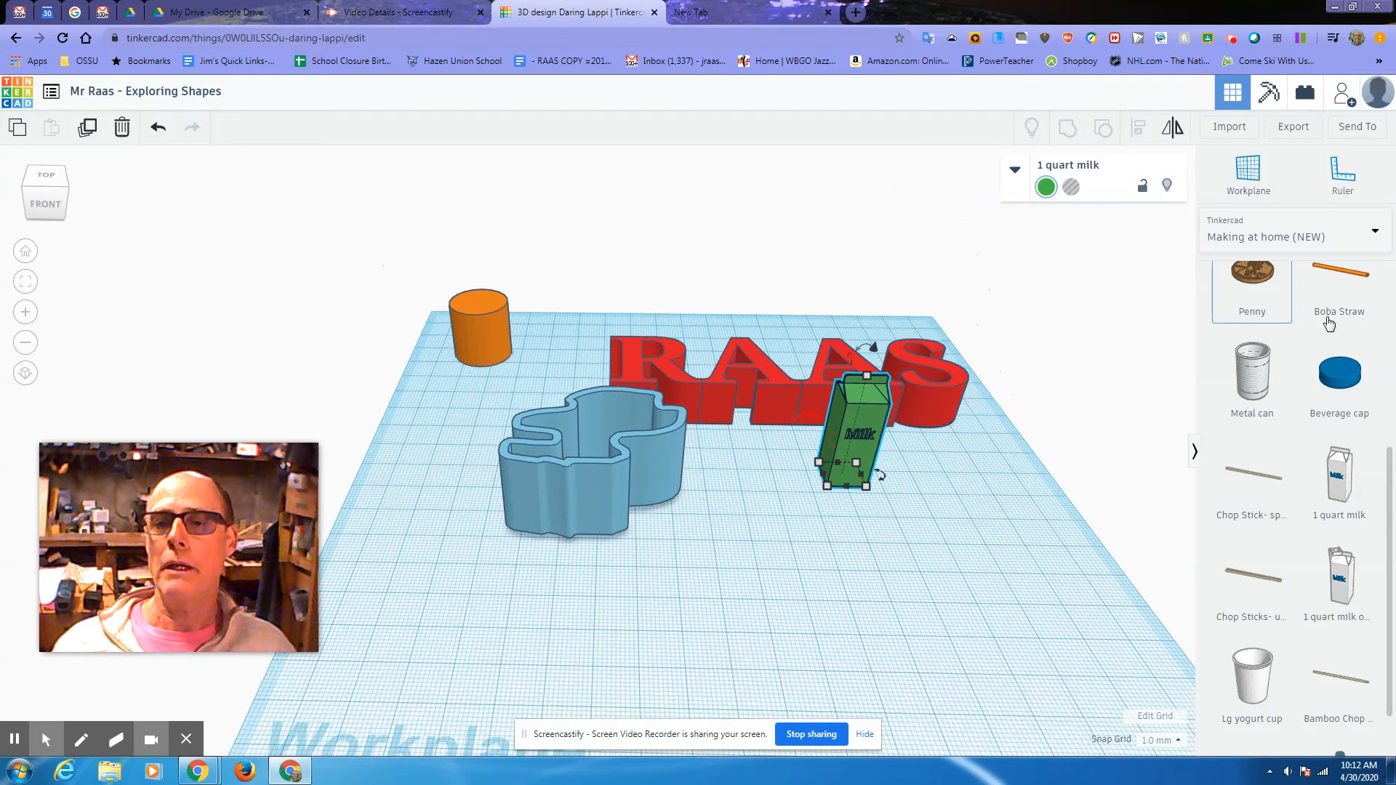
click(1244, 229)
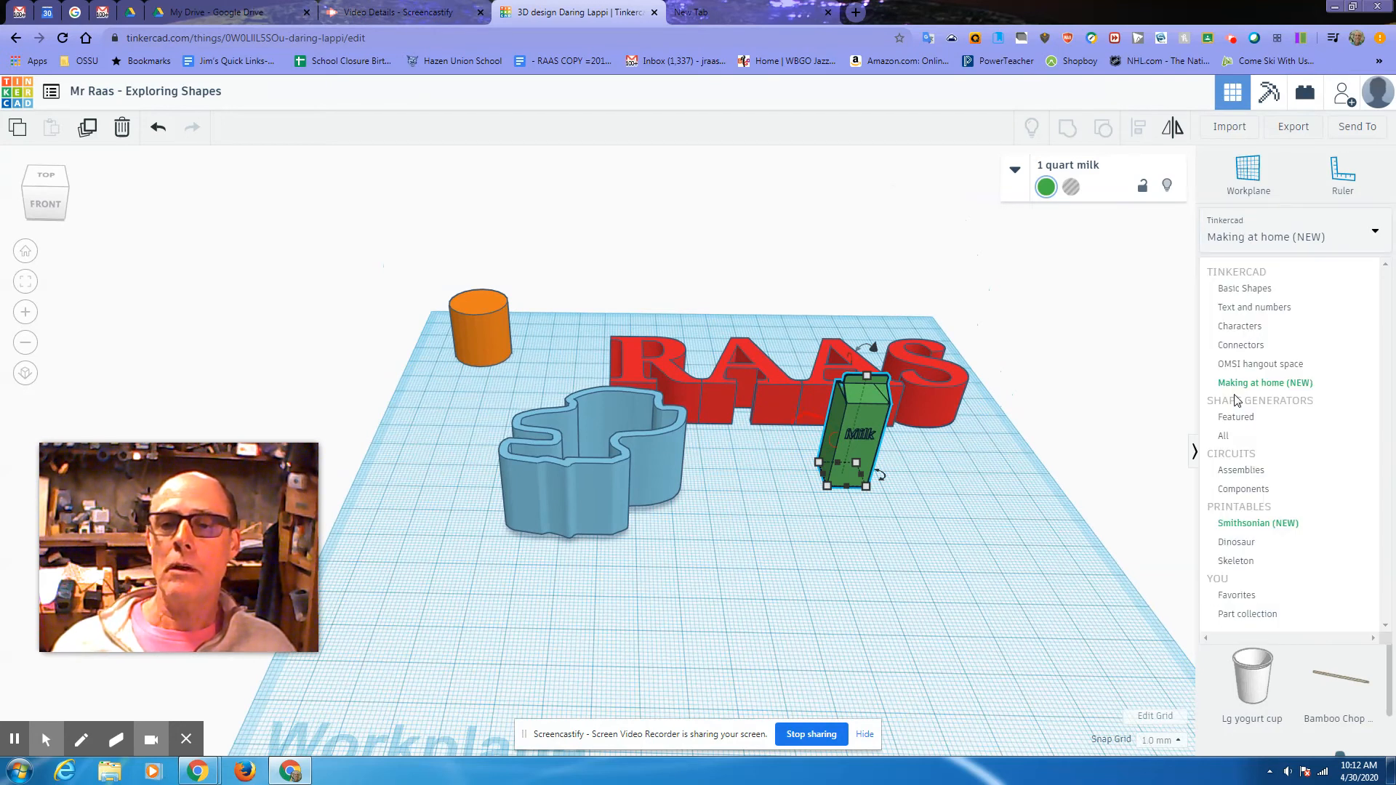
Step: Add a US States map shape from the shape generators to the workplane
click(1225, 437)
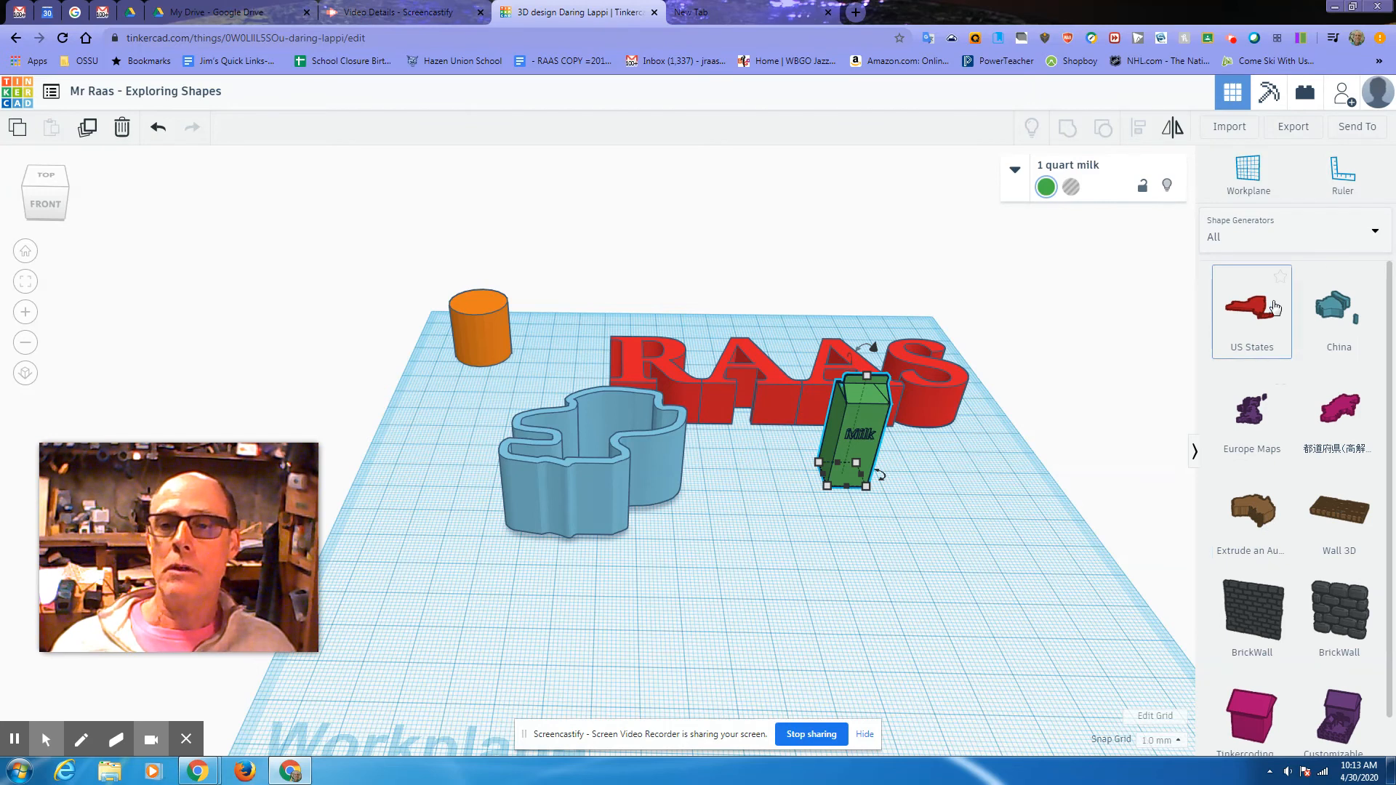
scroll(1306, 452, down, 1)
scroll(1294, 582, up, 1)
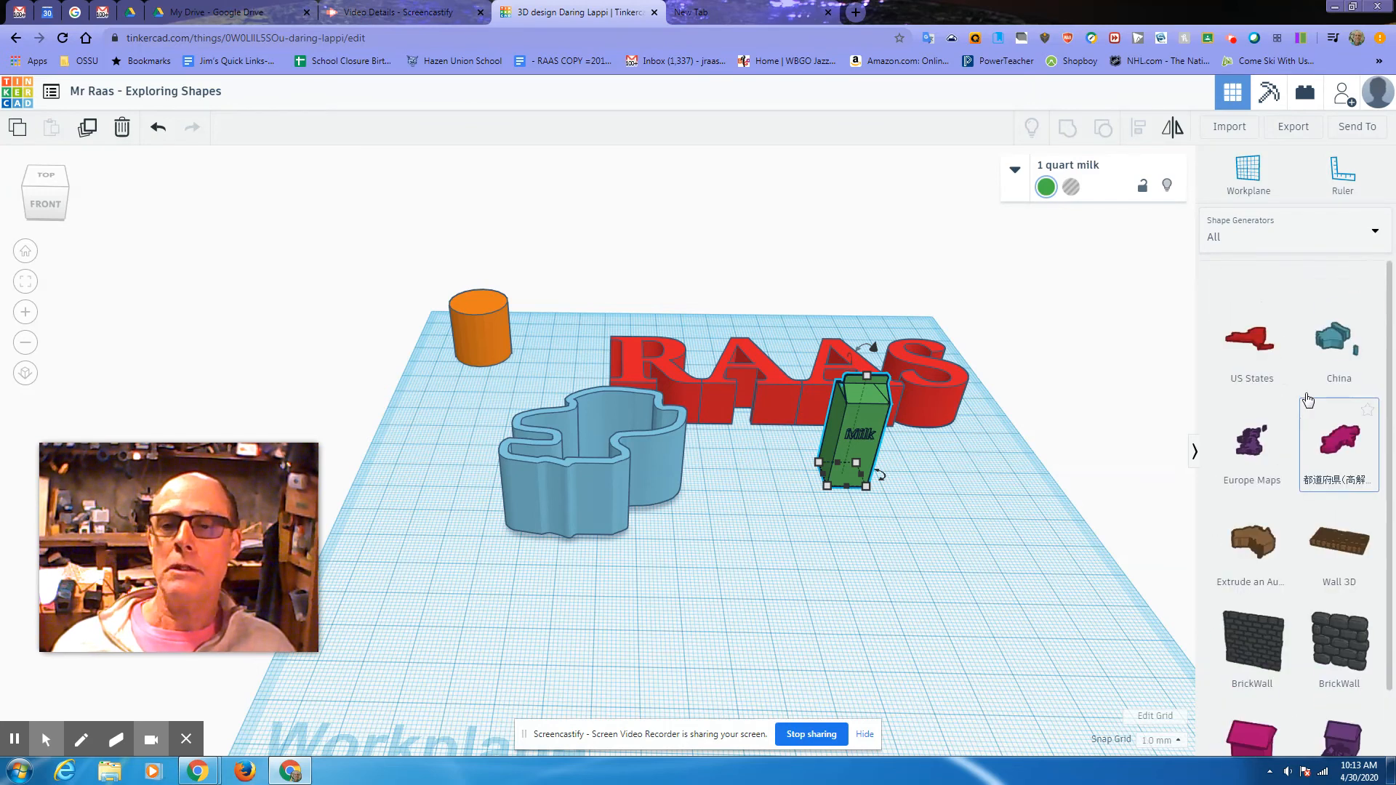
scroll(1306, 396, up, 1)
drag(1262, 321, 715, 545)
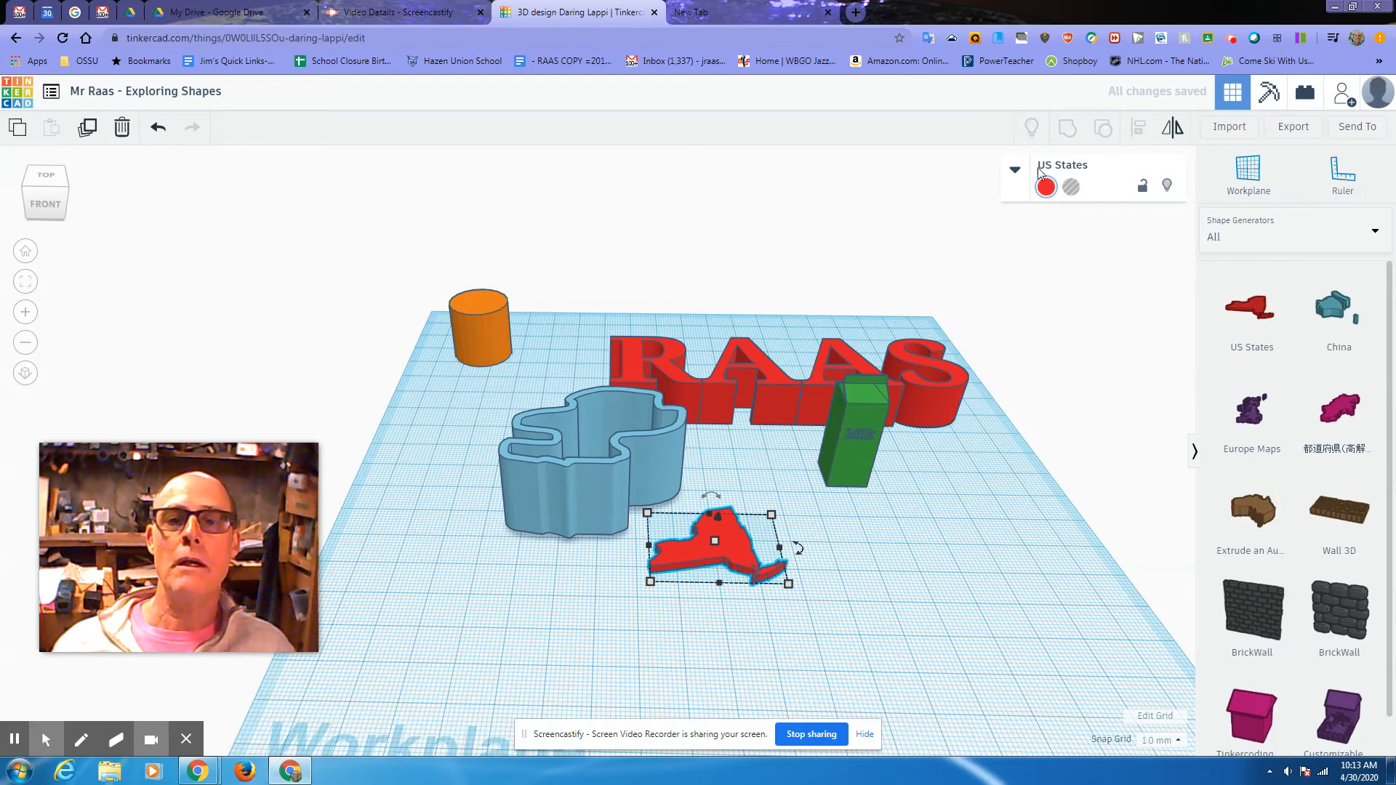
click(1016, 172)
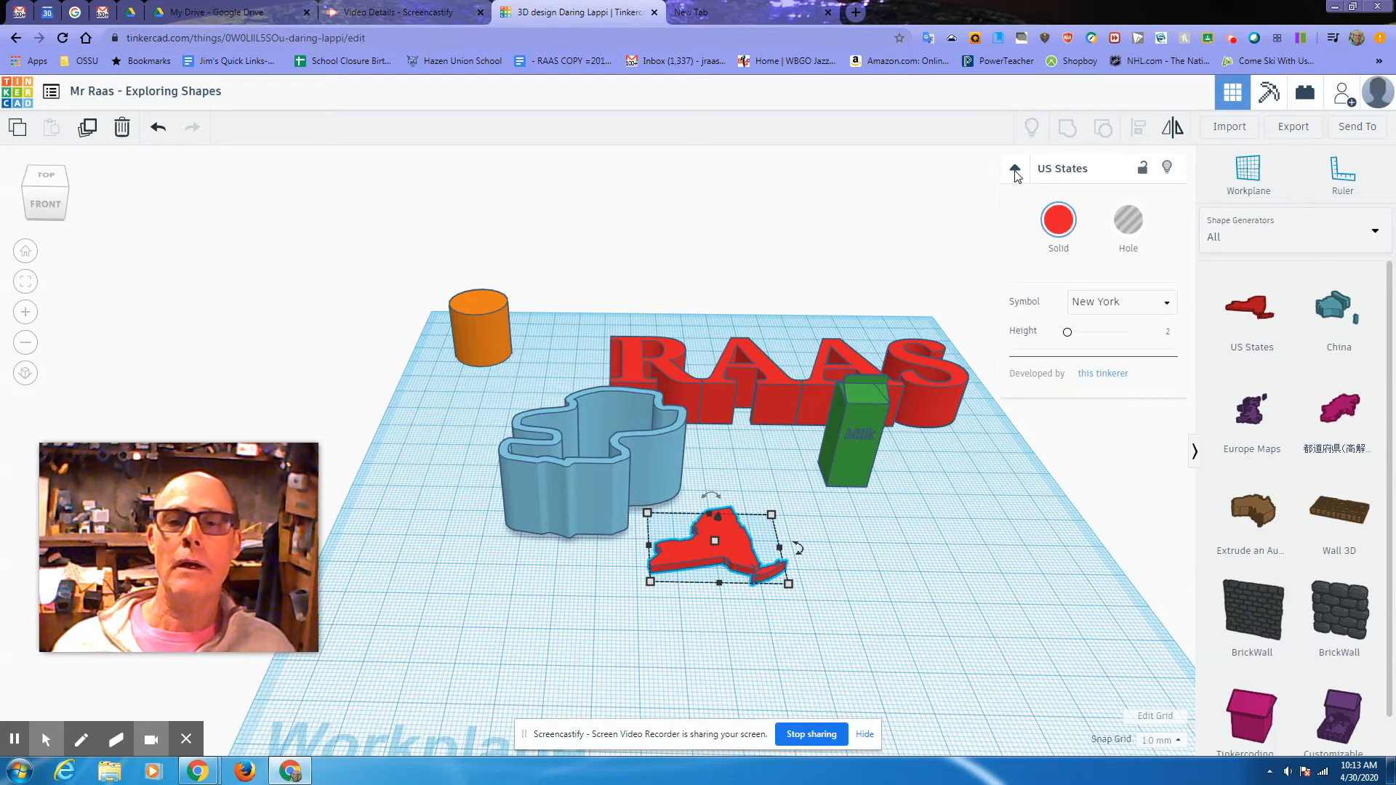
Step: Switch the map shape to Vermont and enlarge it several times
click(1158, 309)
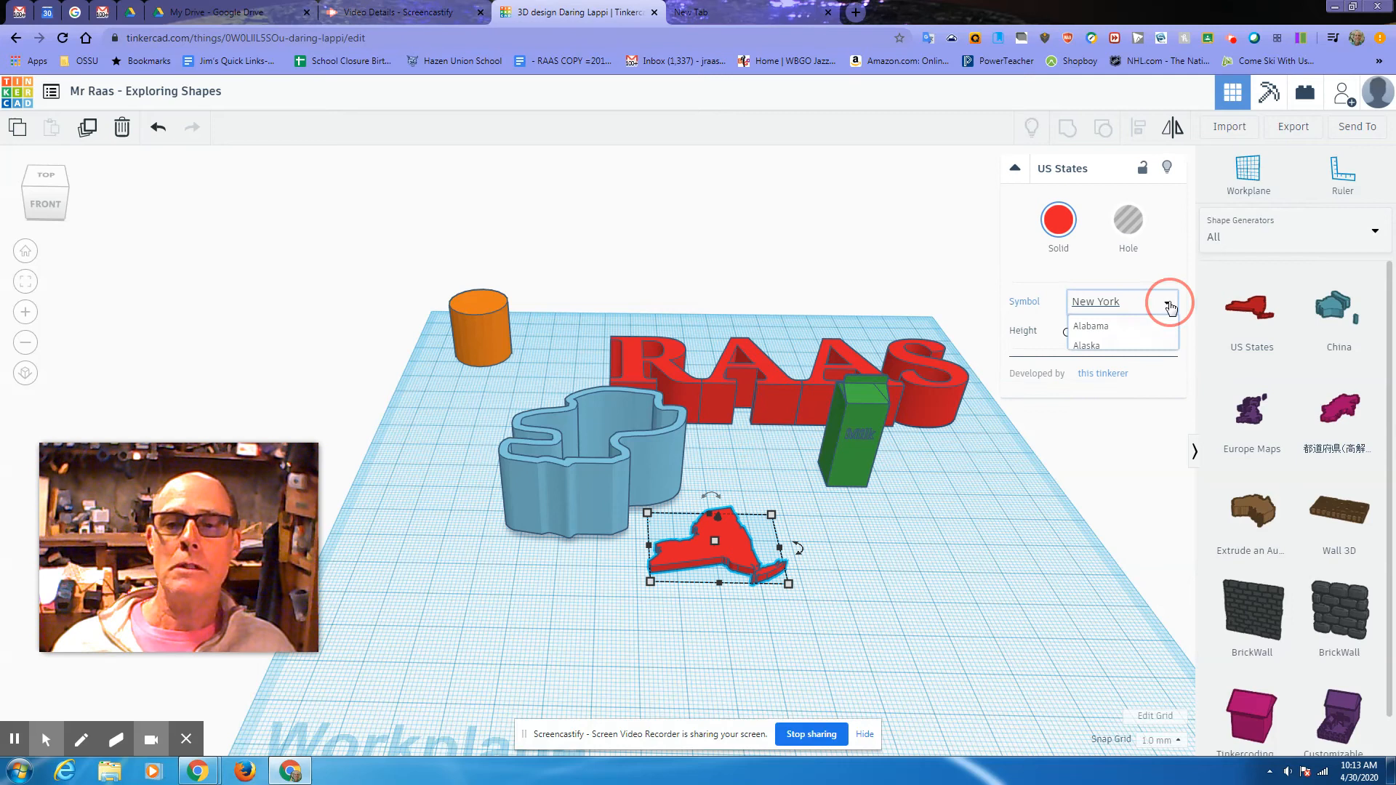
scroll(1127, 412, down, 7)
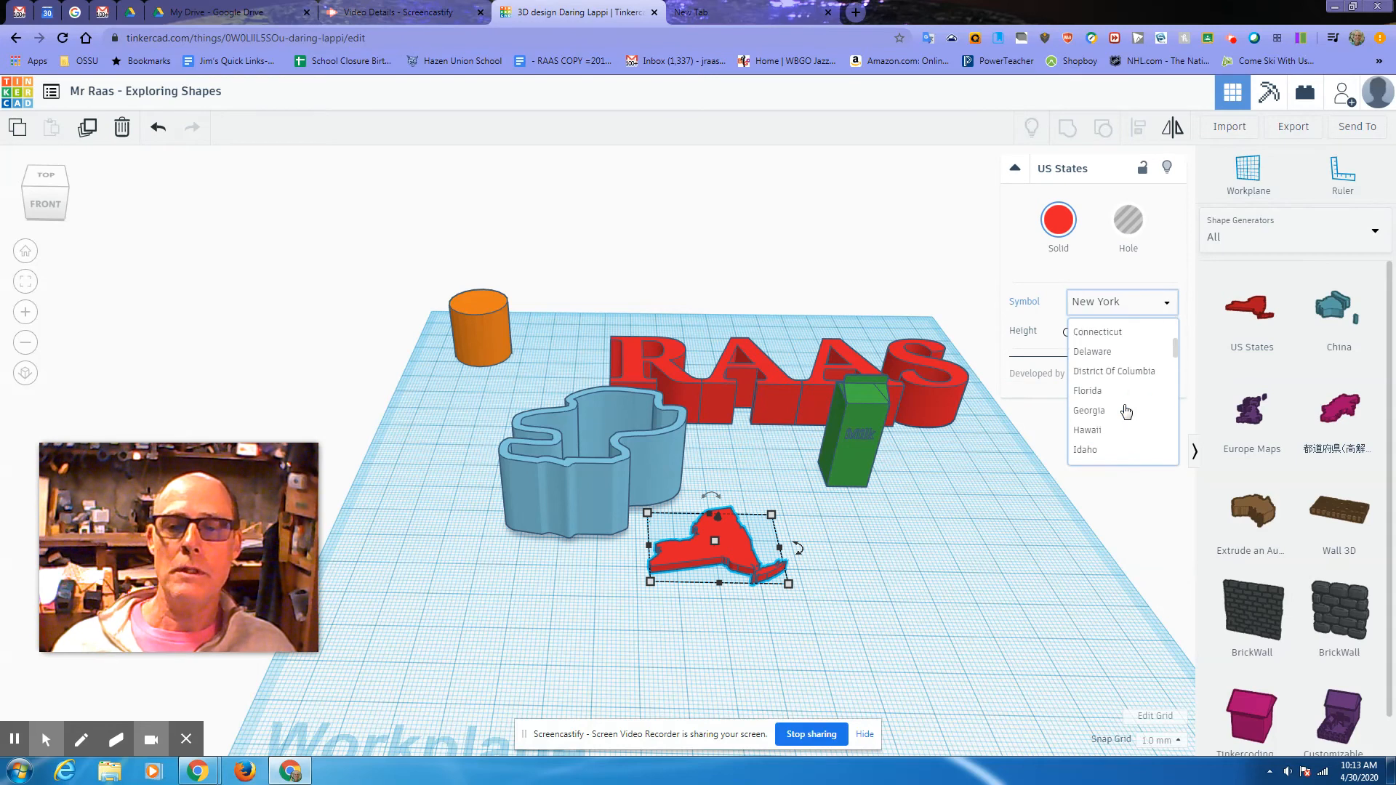
scroll(1126, 411, down, 3)
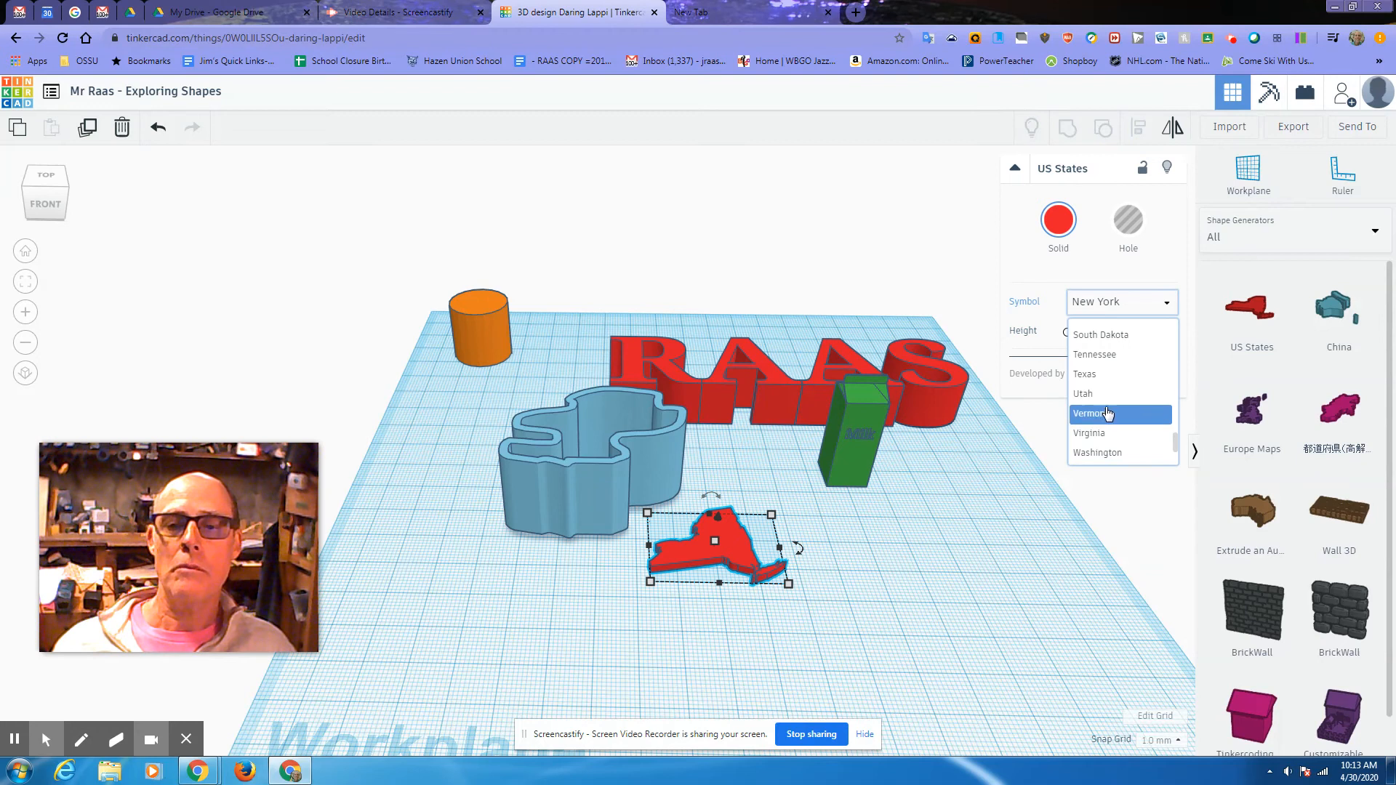
click(1124, 412)
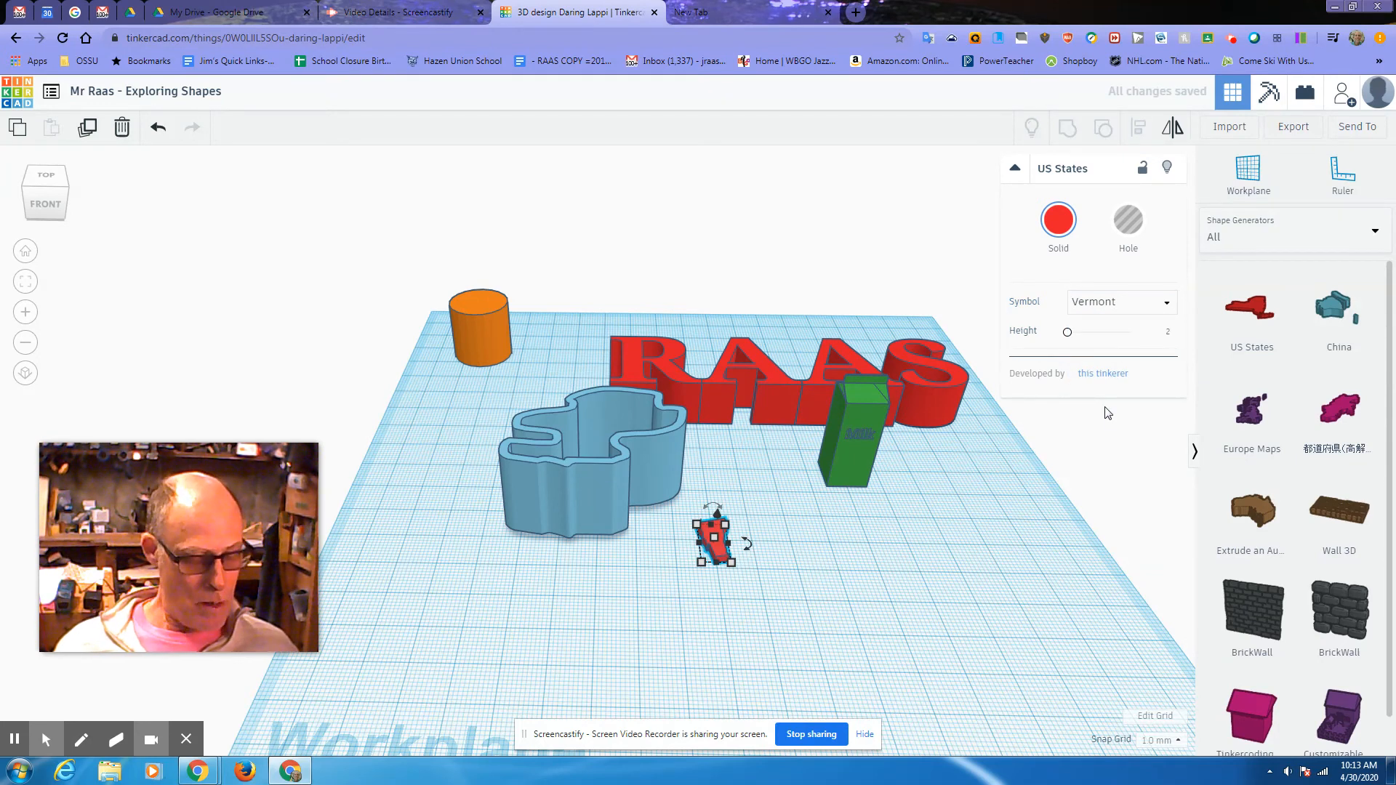
drag(733, 564, 784, 548)
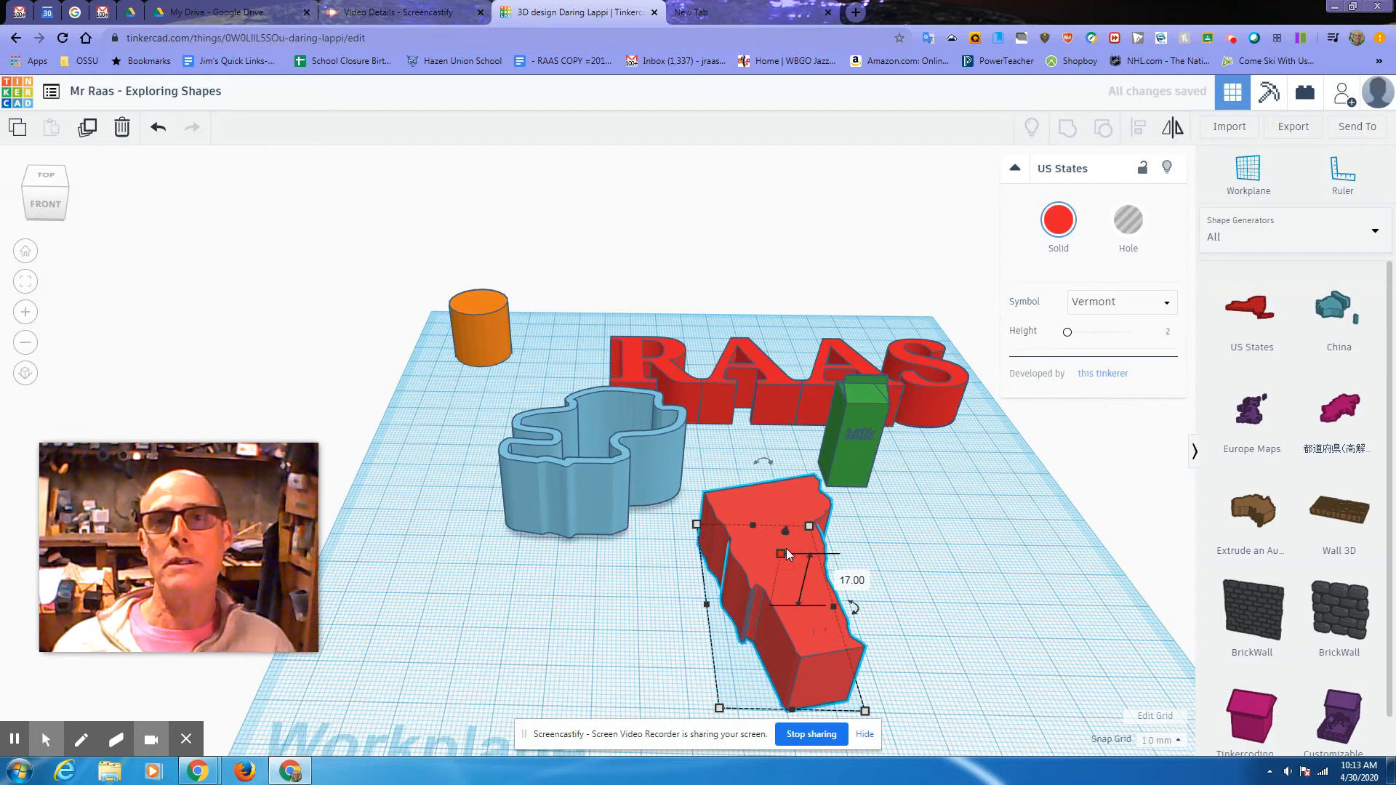
Step: Place a Europe Maps shape at the workplane's right
click(1113, 314)
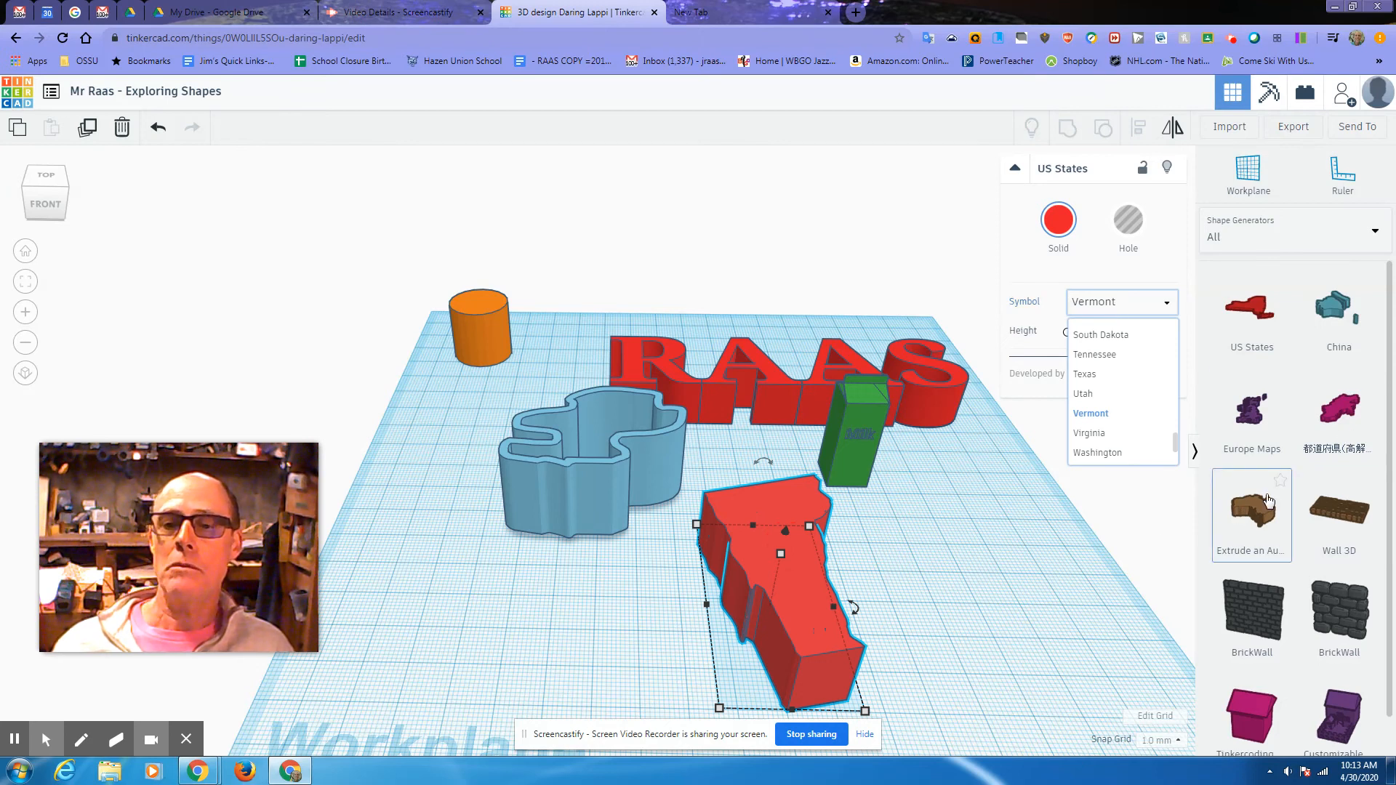
click(1251, 427)
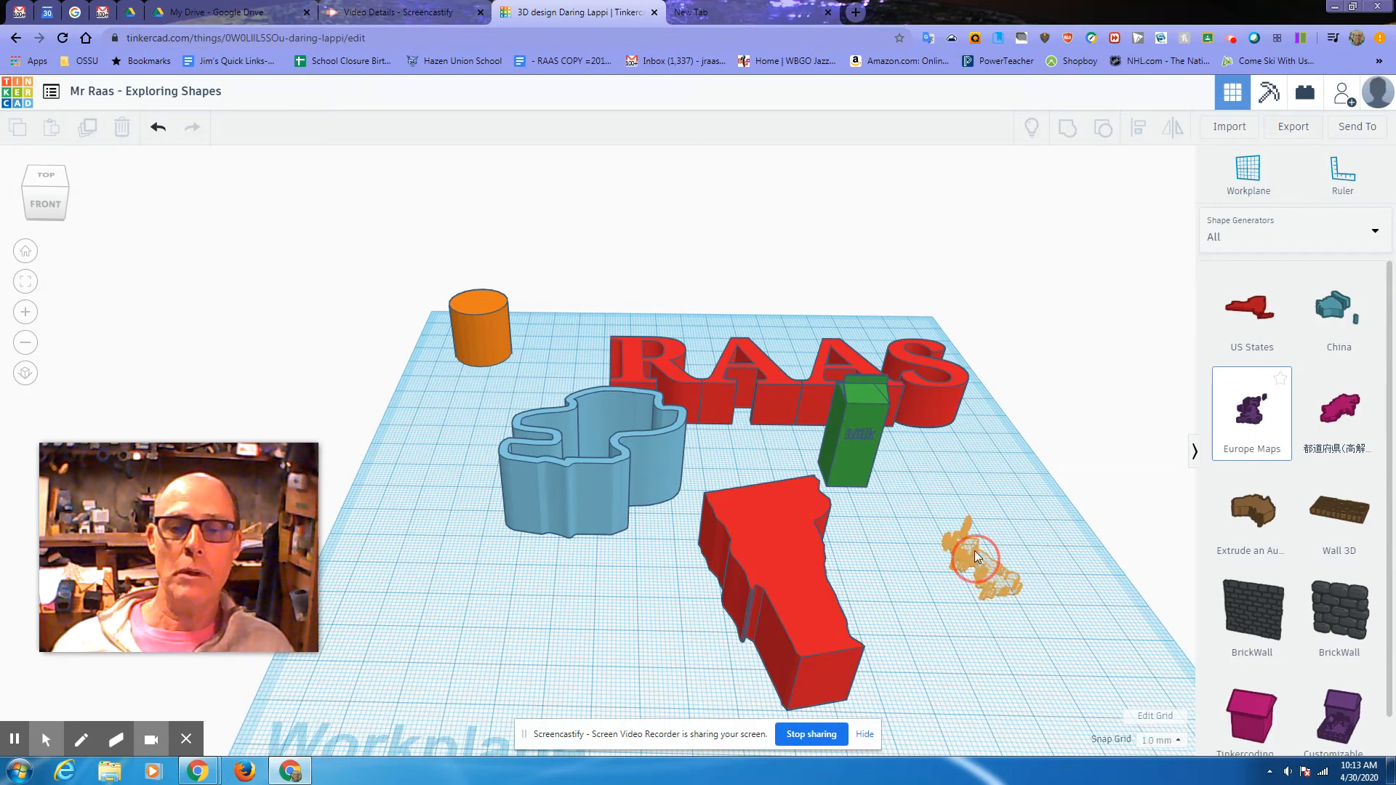
click(976, 557)
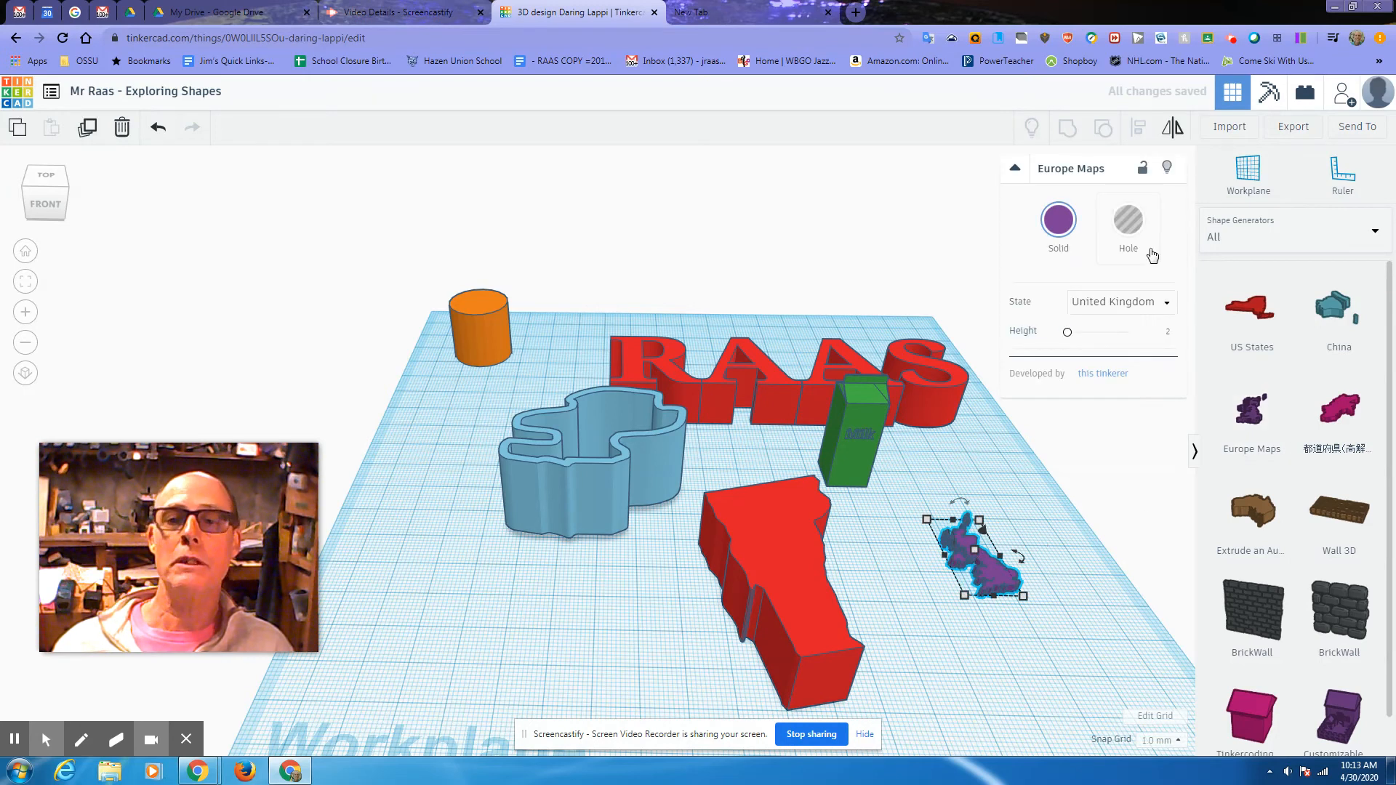
Step: Set the Europe map shape to Austria
click(1158, 305)
drag(1174, 335, 1170, 378)
click(1091, 389)
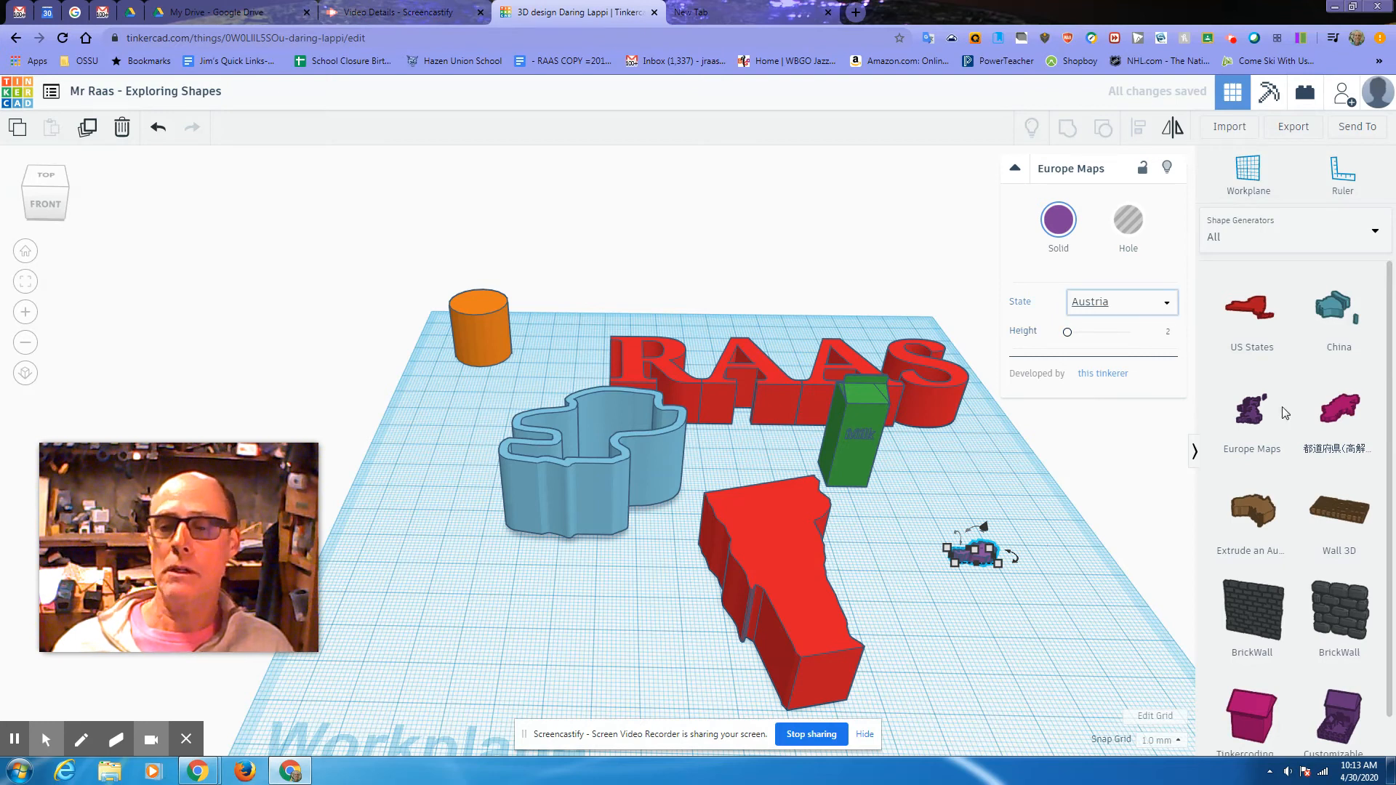
Step: Page the shape generators to page 3, showing gears and wheels
scroll(1283, 458, down, 1)
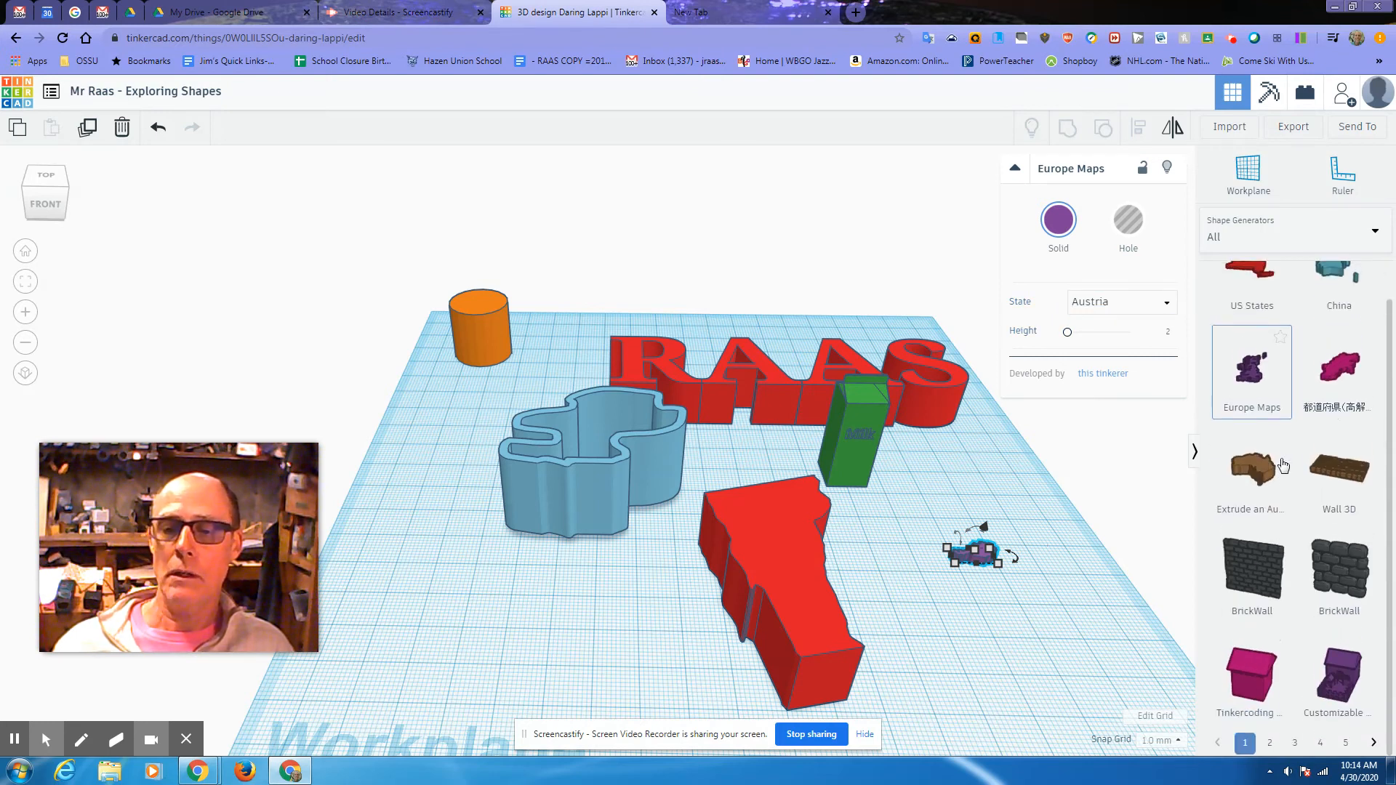
click(1271, 743)
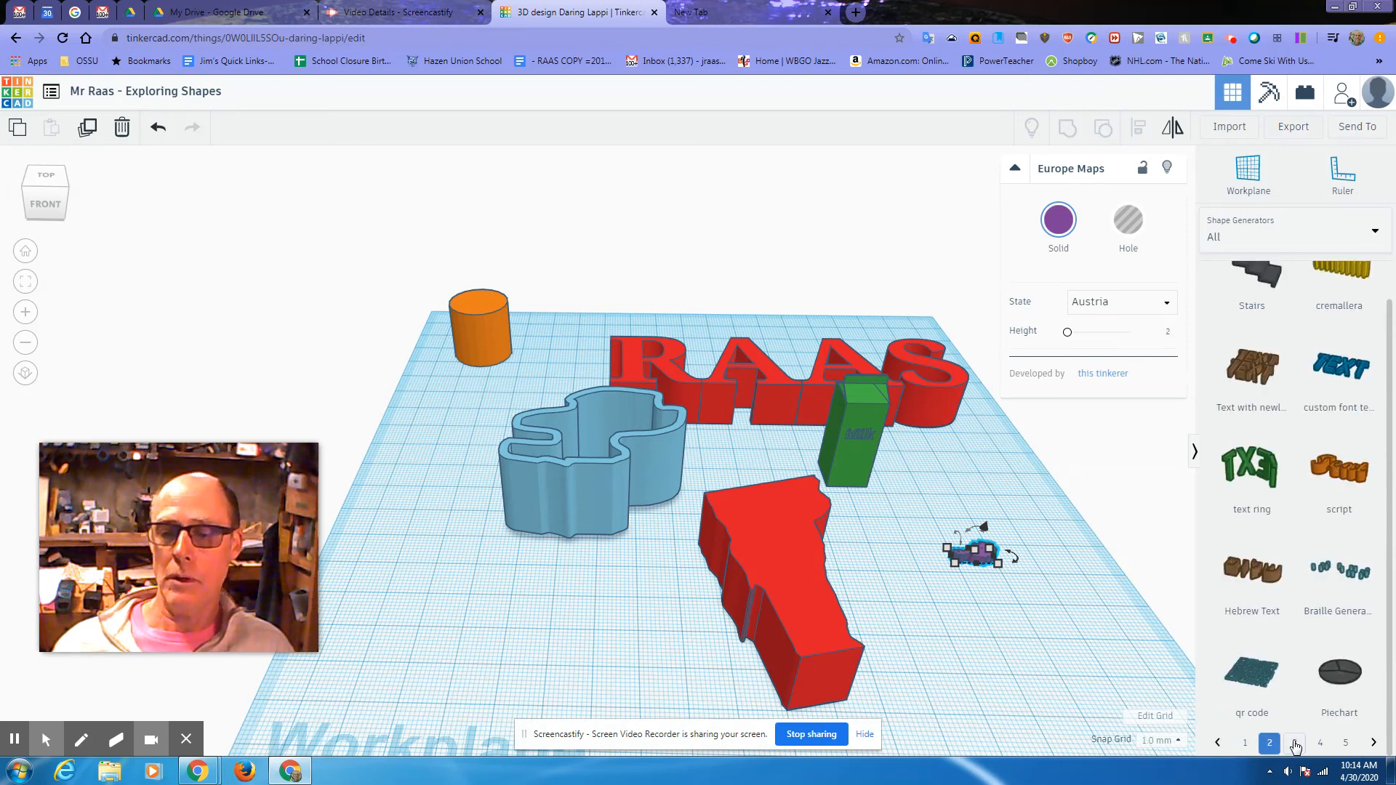
click(1295, 743)
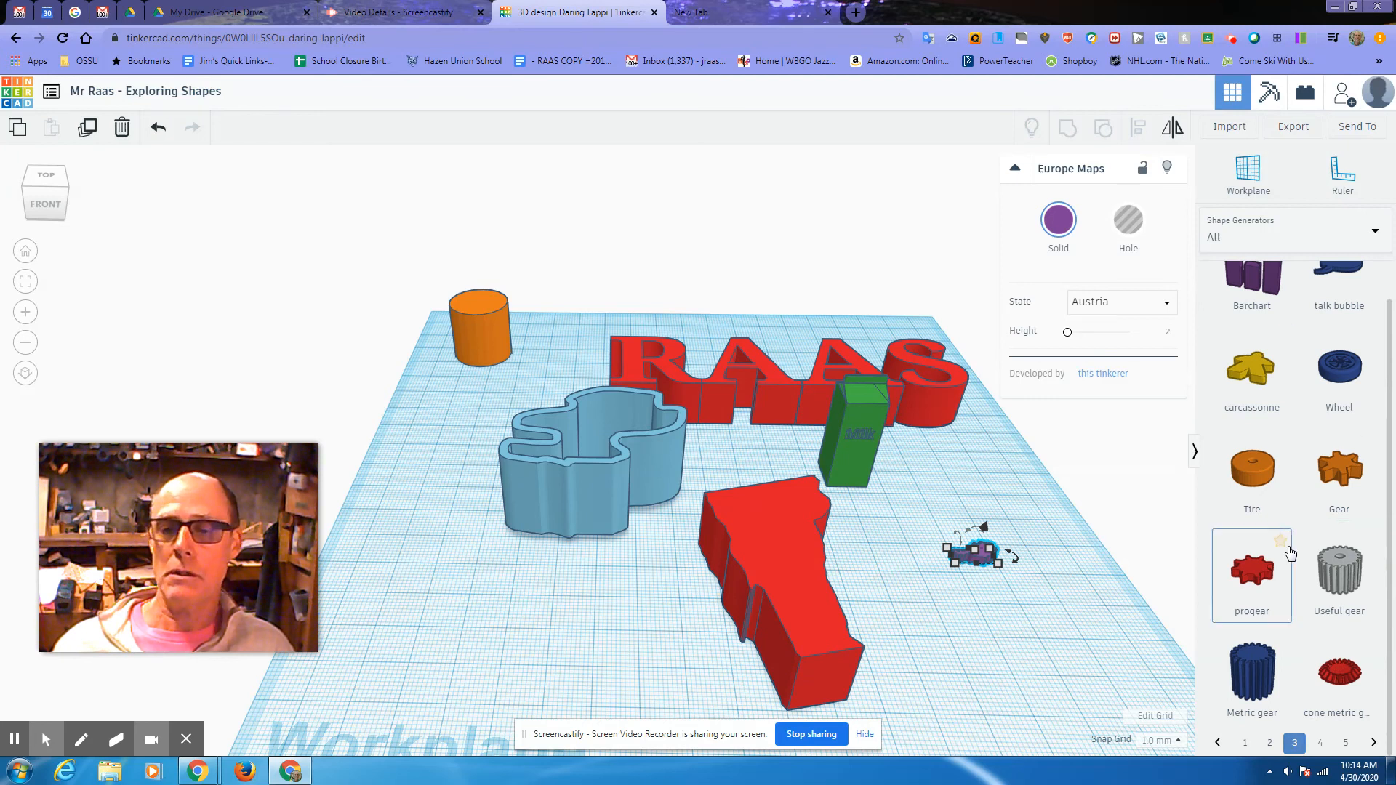
Step: Add a blue Wheel with rim style 2, resize it to 50 x 50 mm, and reposition it
drag(1342, 374, 469, 642)
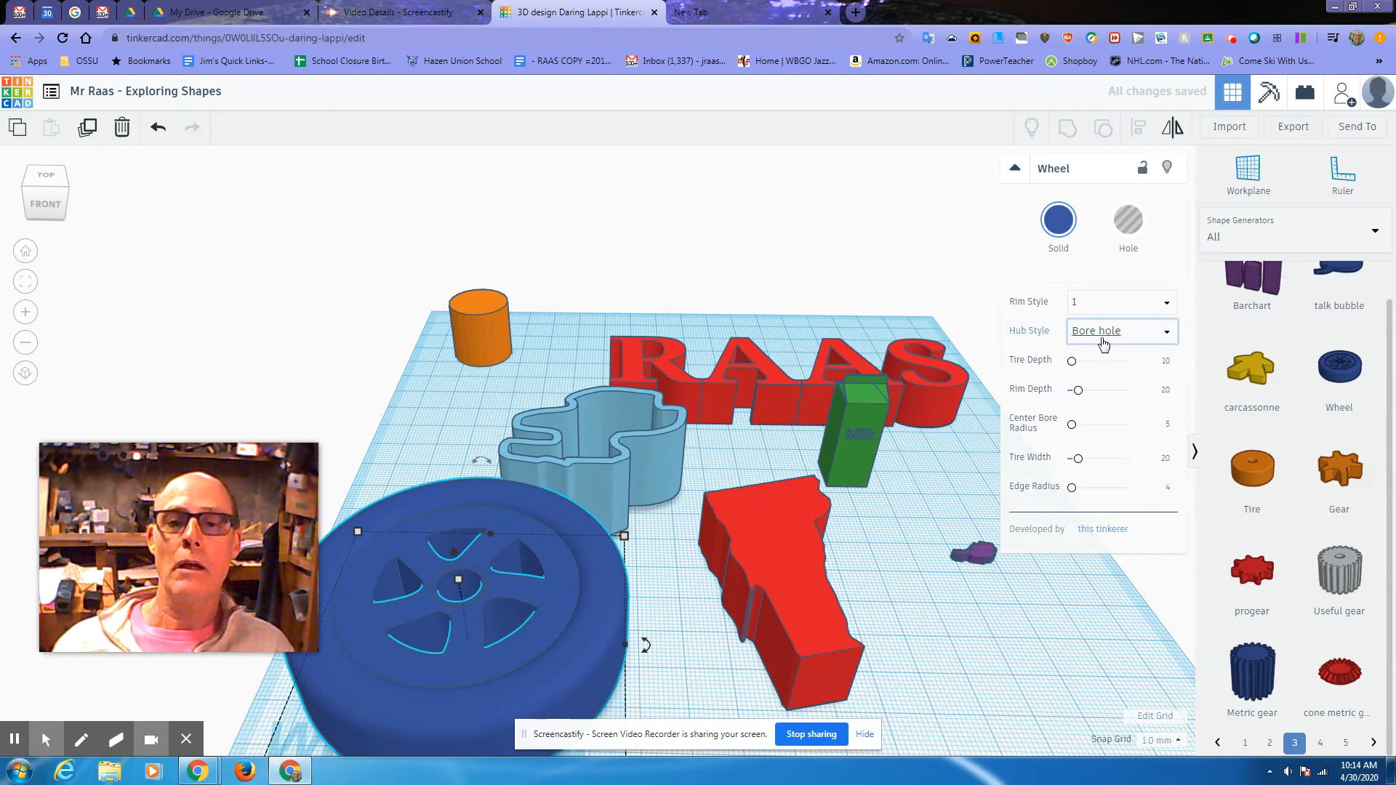
click(1169, 310)
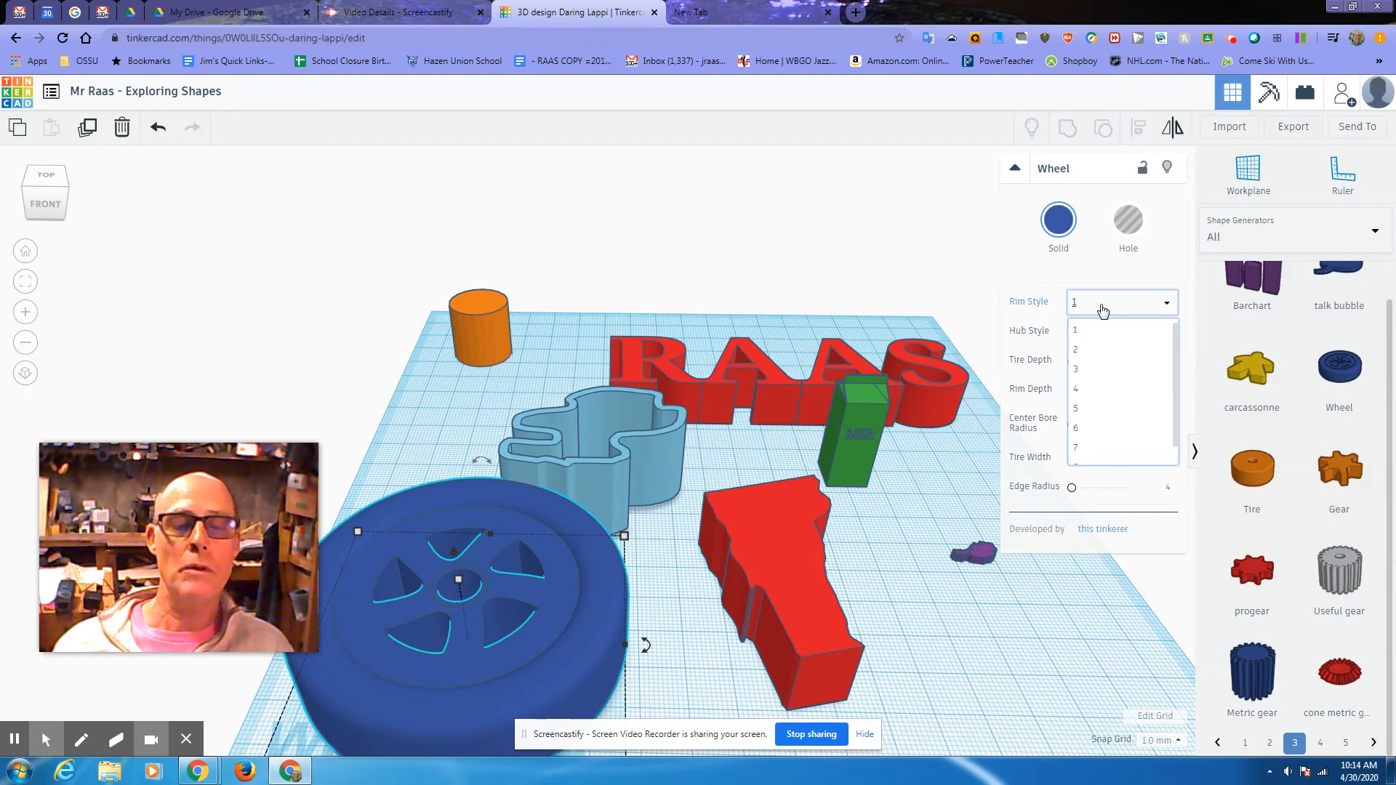
click(1085, 351)
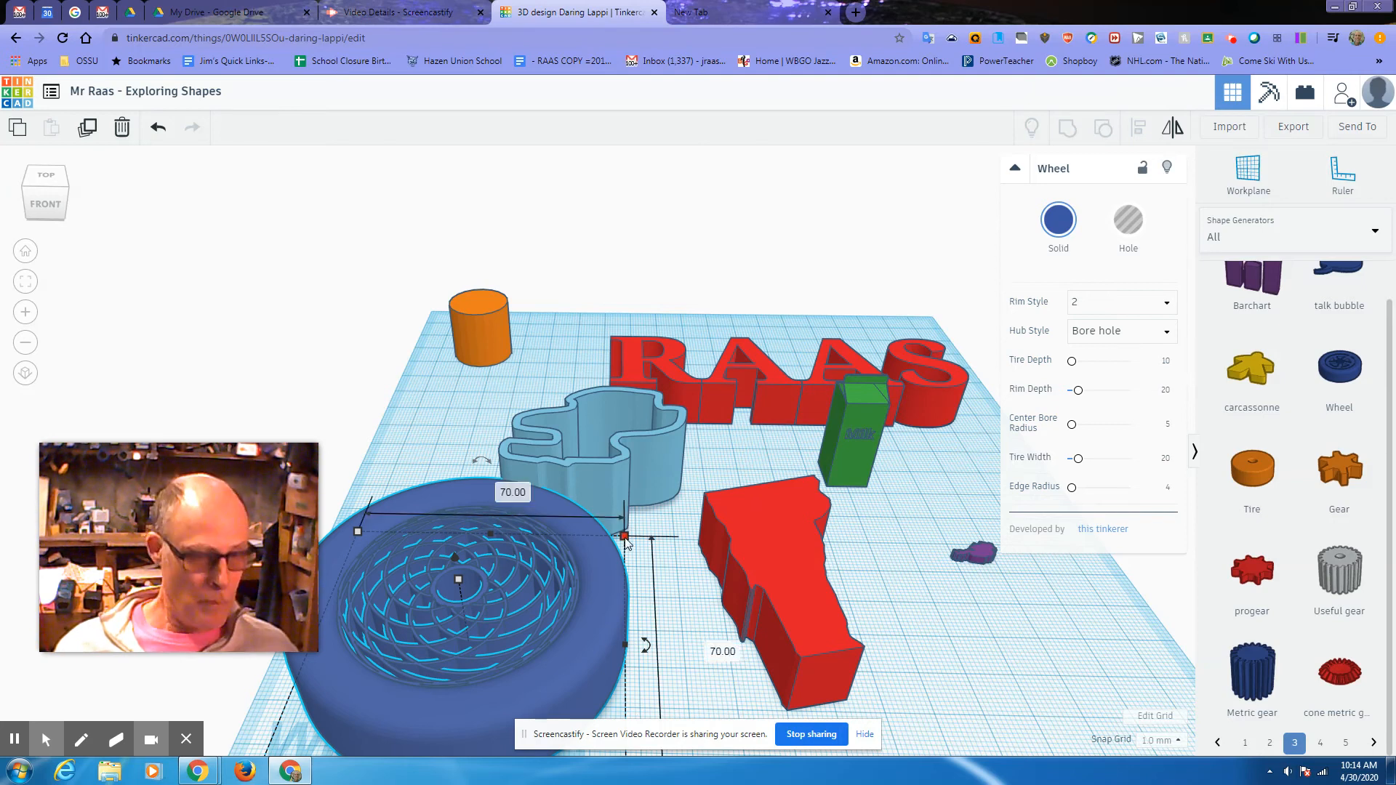
drag(603, 560, 537, 632)
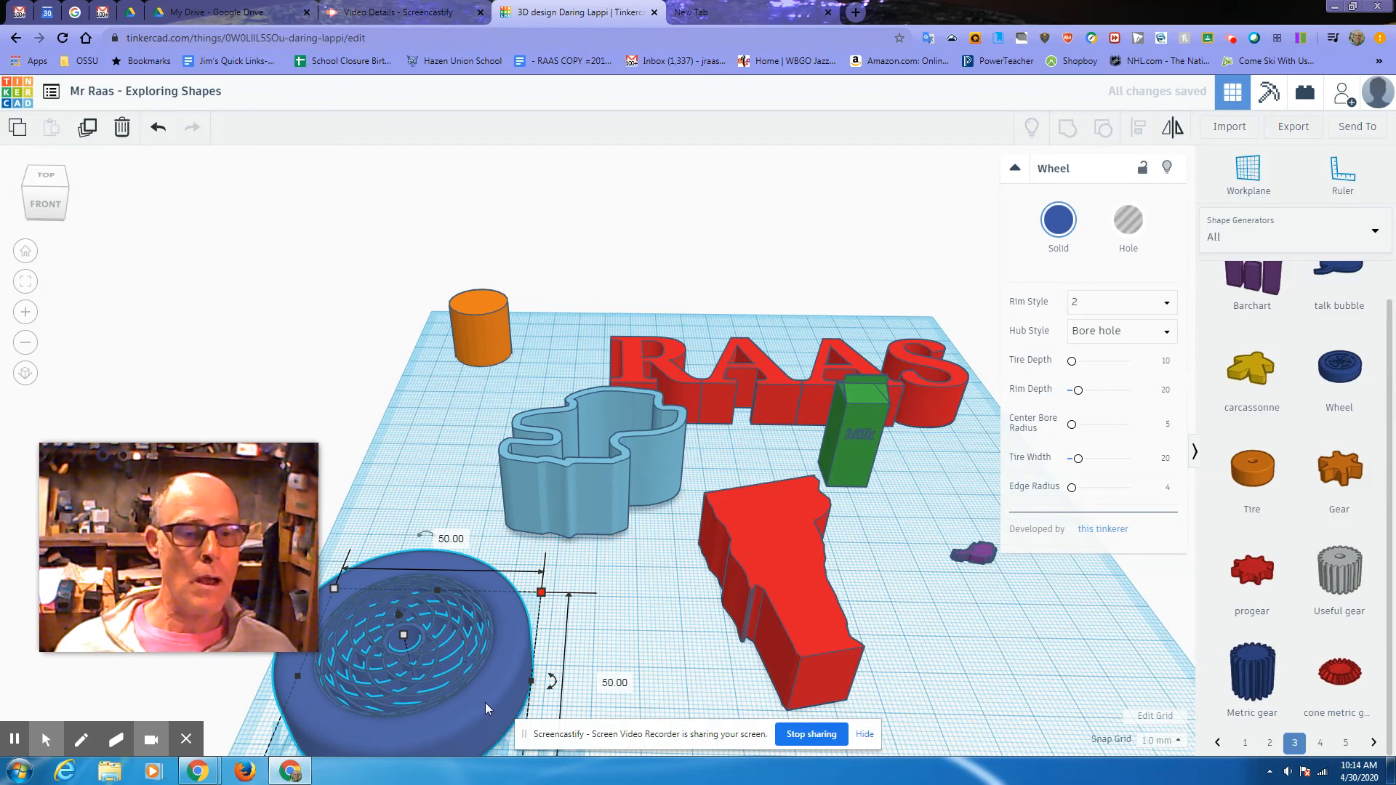
drag(487, 707, 542, 655)
drag(659, 685, 683, 684)
right_drag(684, 700, 678, 632)
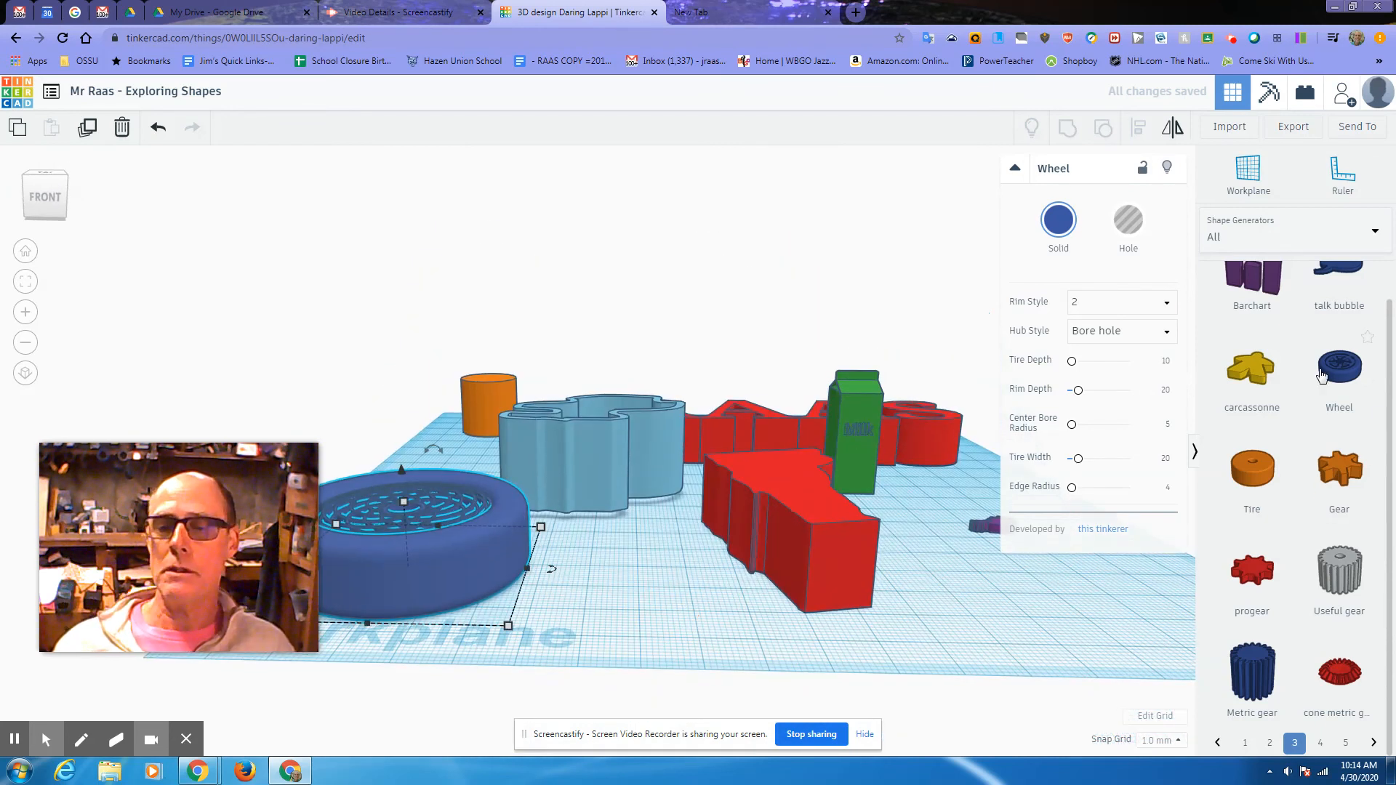
Step: Page through the shape generators to page 9
scroll(1288, 438, up, 1)
scroll(1289, 438, down, 1)
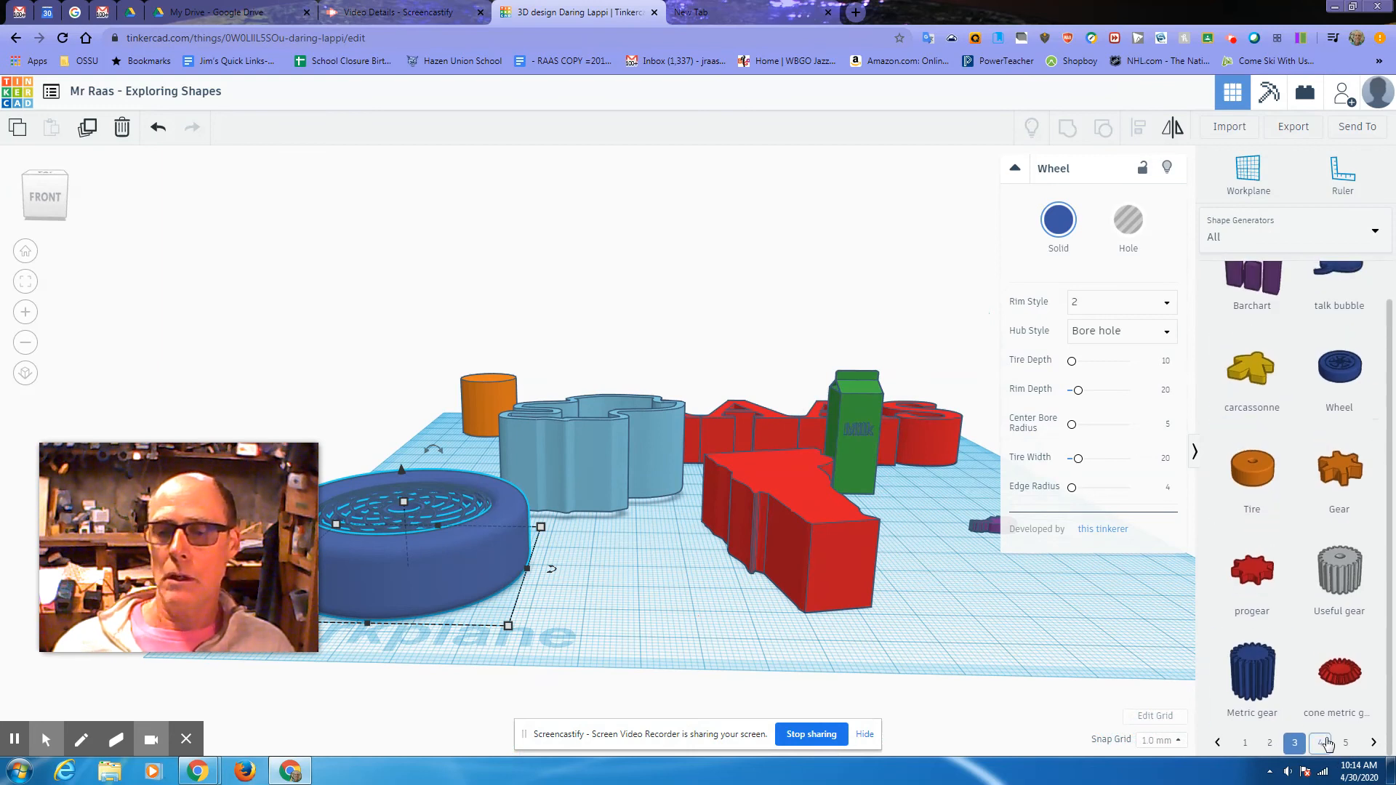
click(1323, 742)
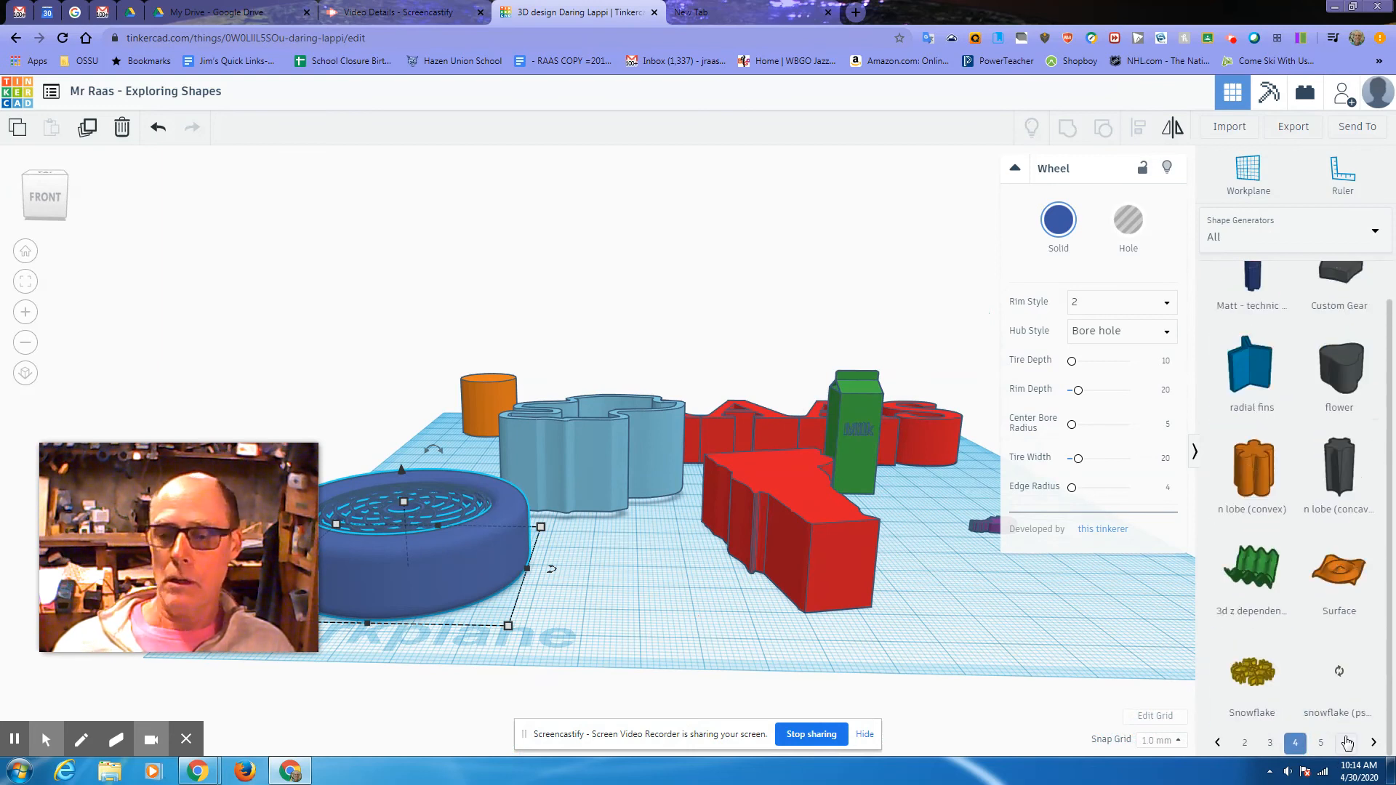
click(1347, 742)
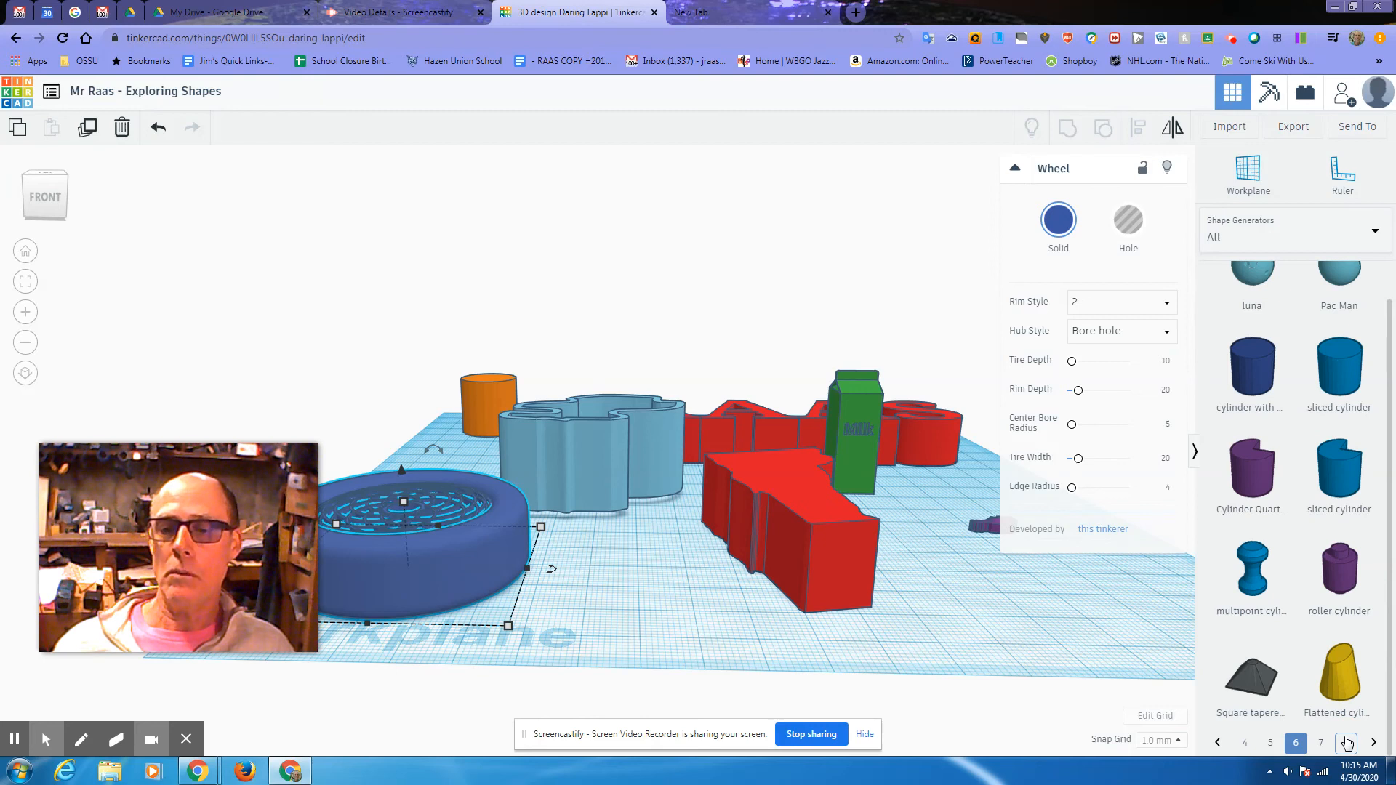
click(1373, 742)
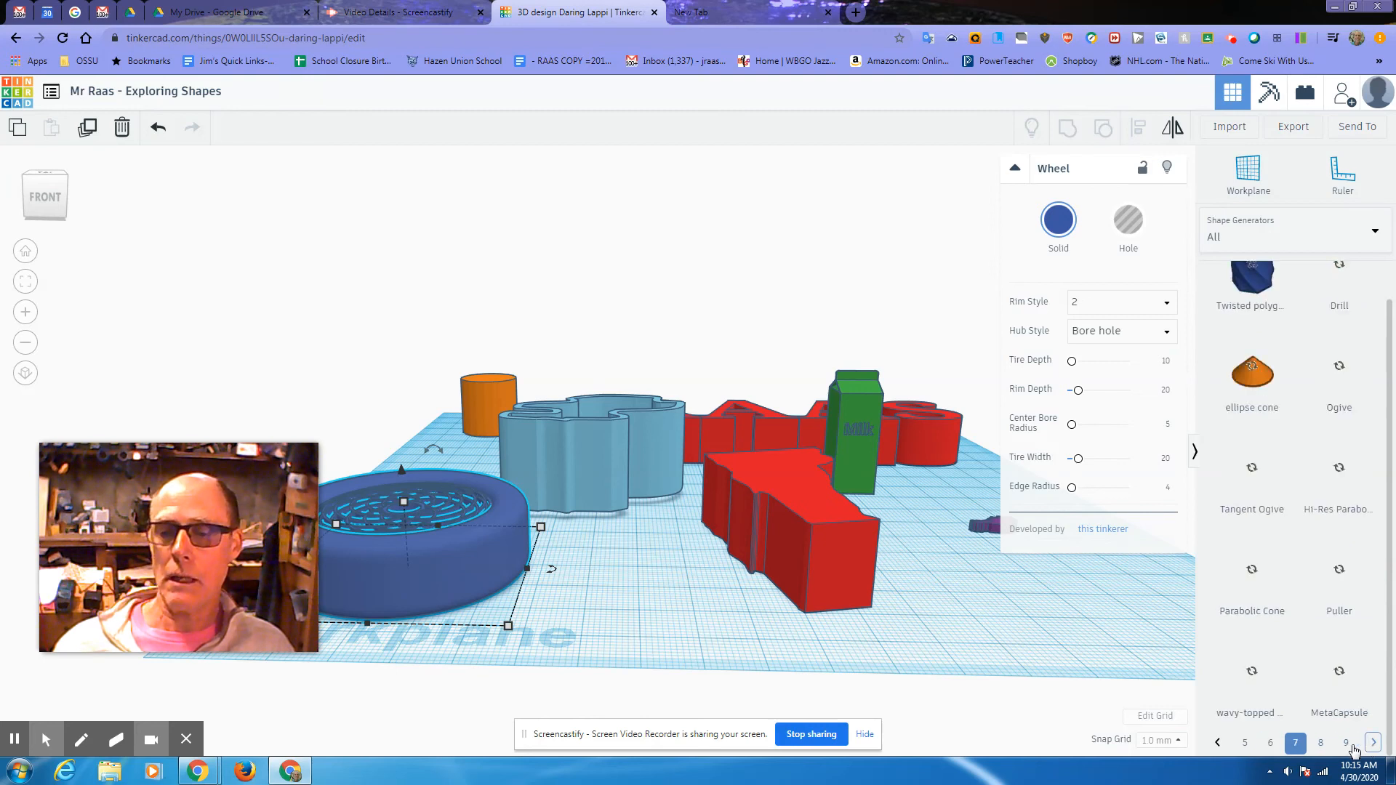
click(1346, 743)
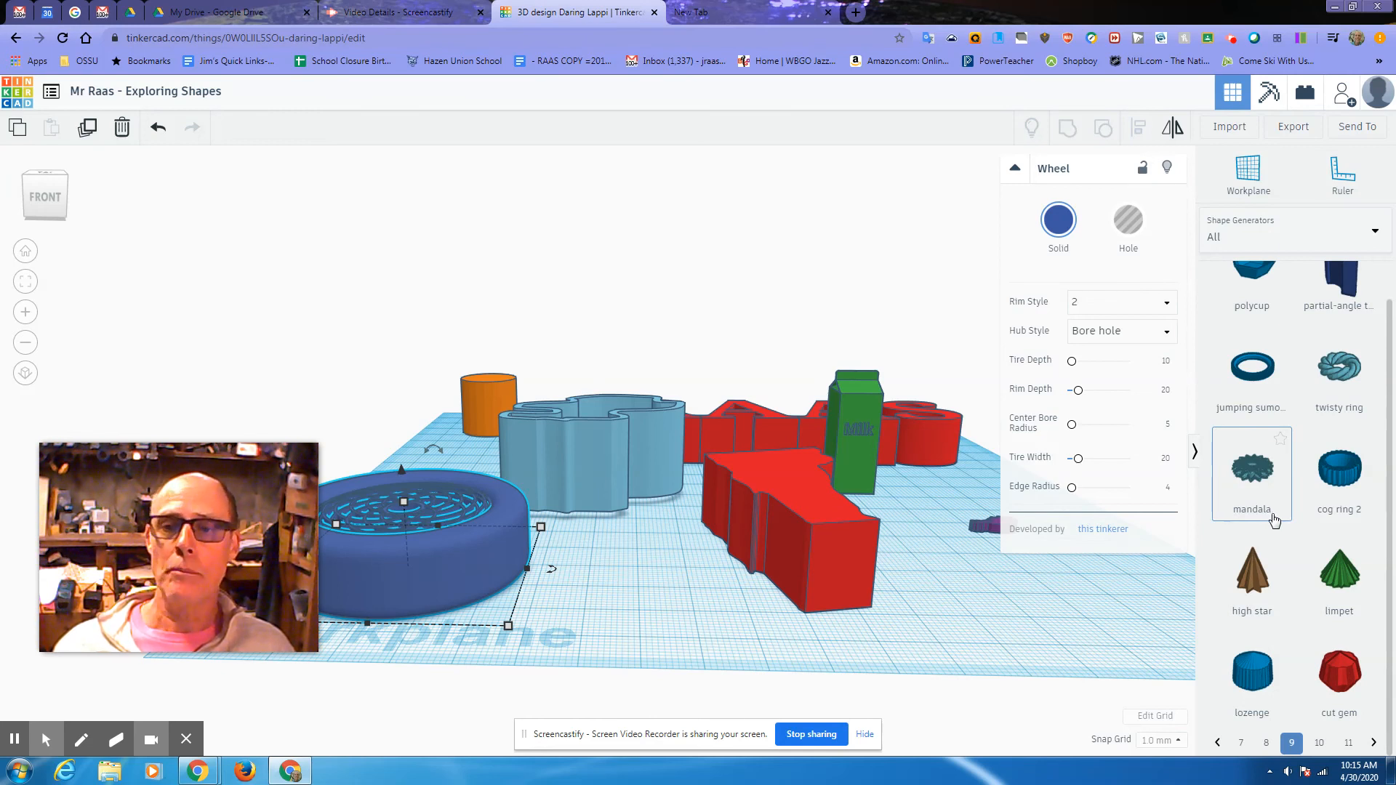
Step: Star the mandala generator and display it in the You > Favorites collection
click(1262, 472)
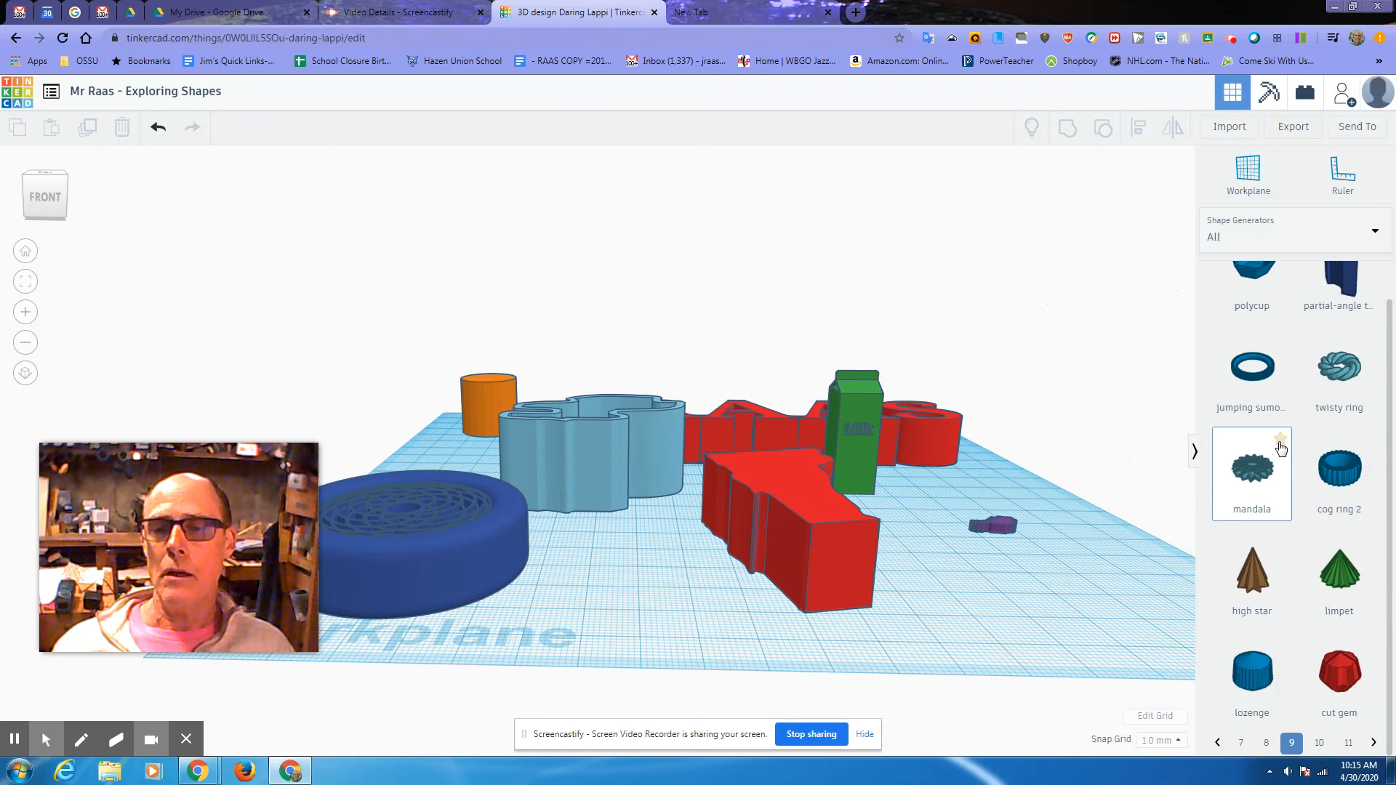
click(1280, 440)
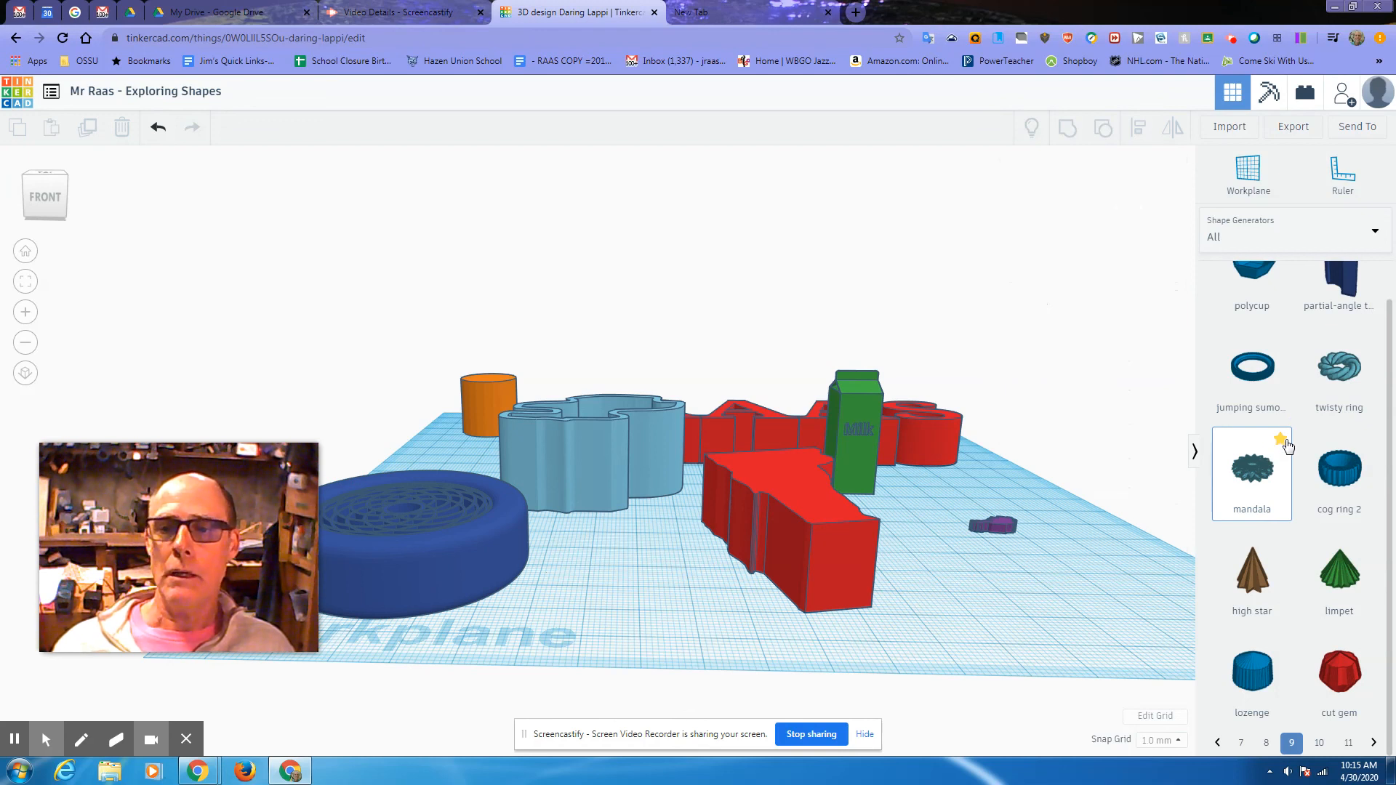
click(1239, 231)
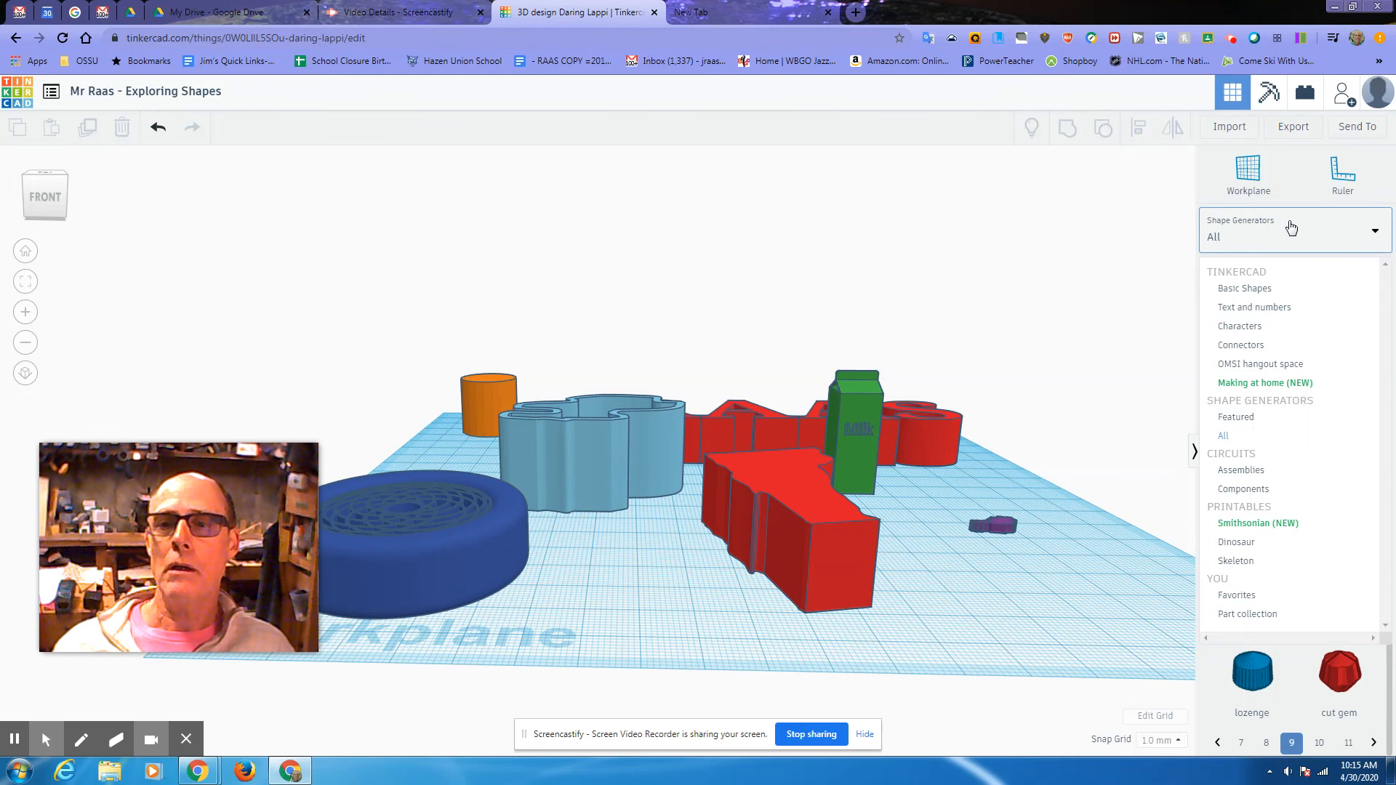
click(1249, 595)
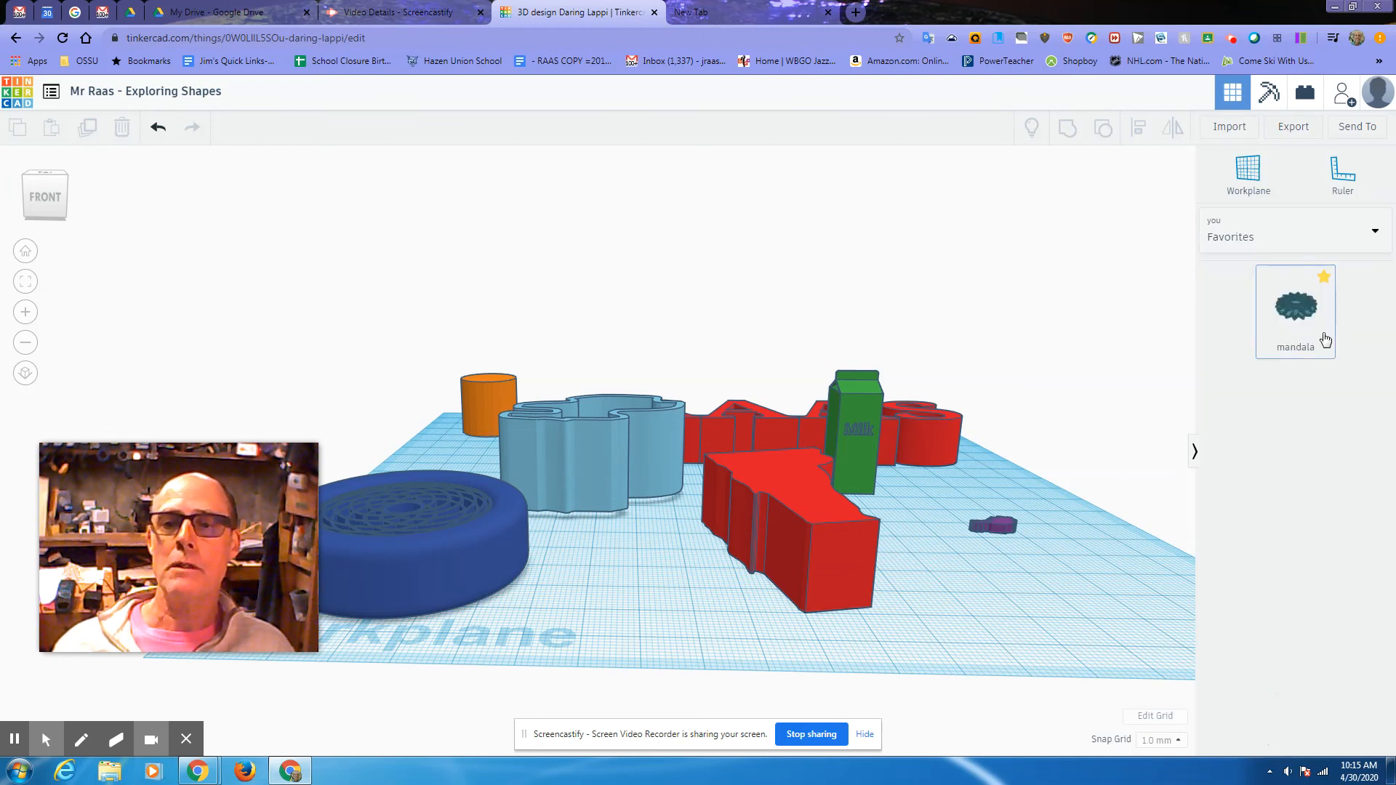